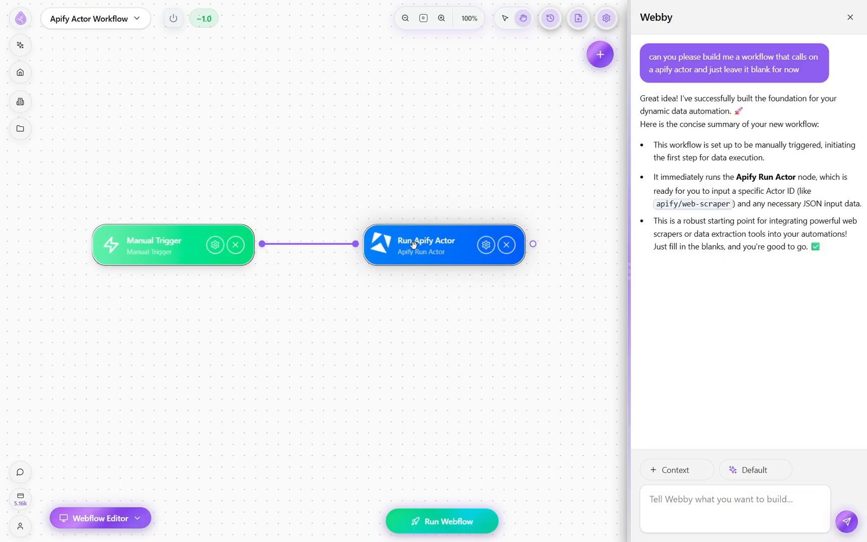
- Open the Run Apify Actor node to view its Actor ID and Input settings, and return to the canvas
{"action": "double_click", "coordinate": [382, 245]}
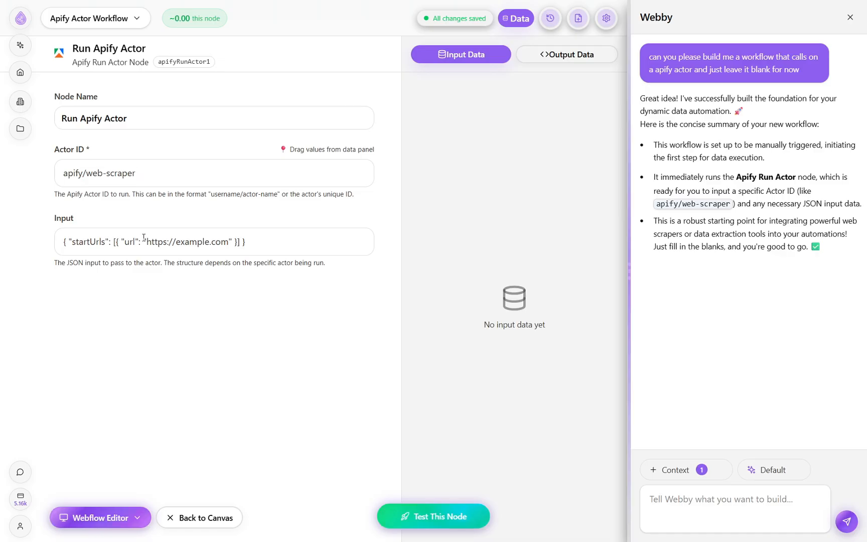
{"action": "left_click", "coordinate": [218, 518]}
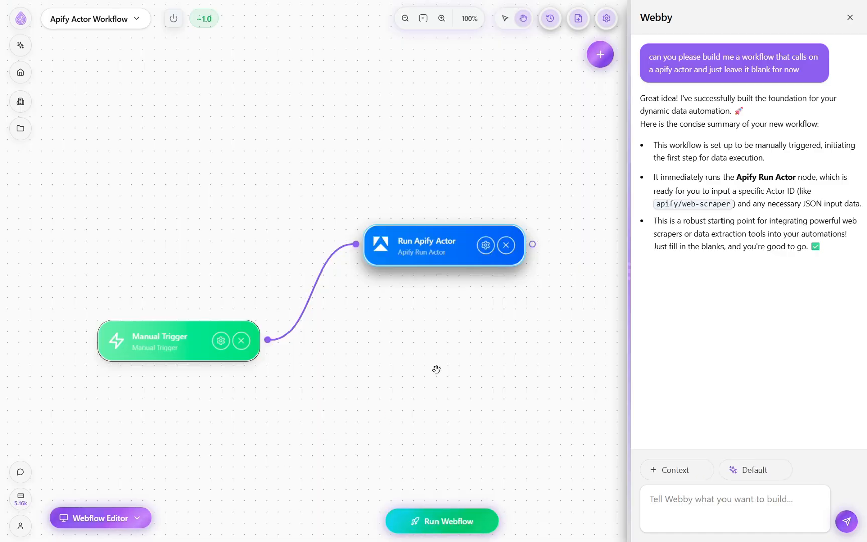
- Leave full screen, switch to the Apify website and search its Actors for "youtube scraper"
{"action": "key", "text": "F11"}
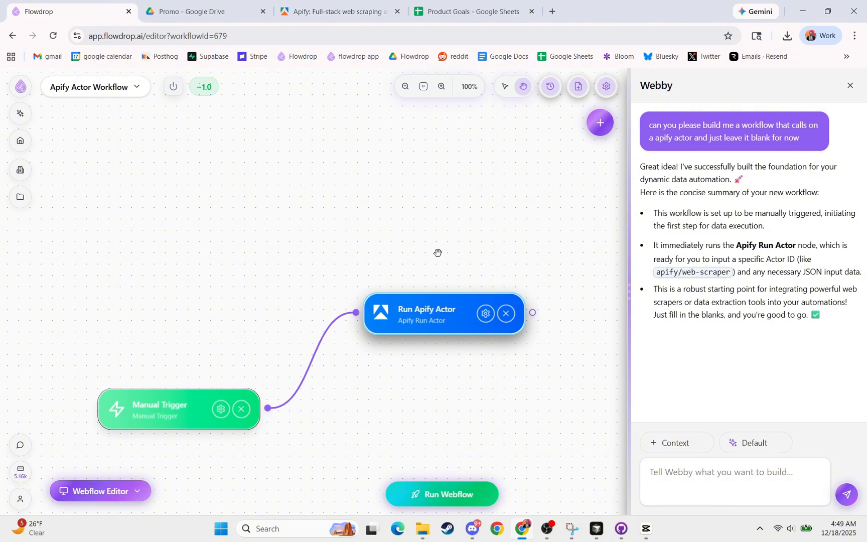
{"action": "left_click", "coordinate": [330, 11]}
{"action": "scroll", "coordinate": [403, 211], "scroll_direction": "down", "scroll_amount": 1}
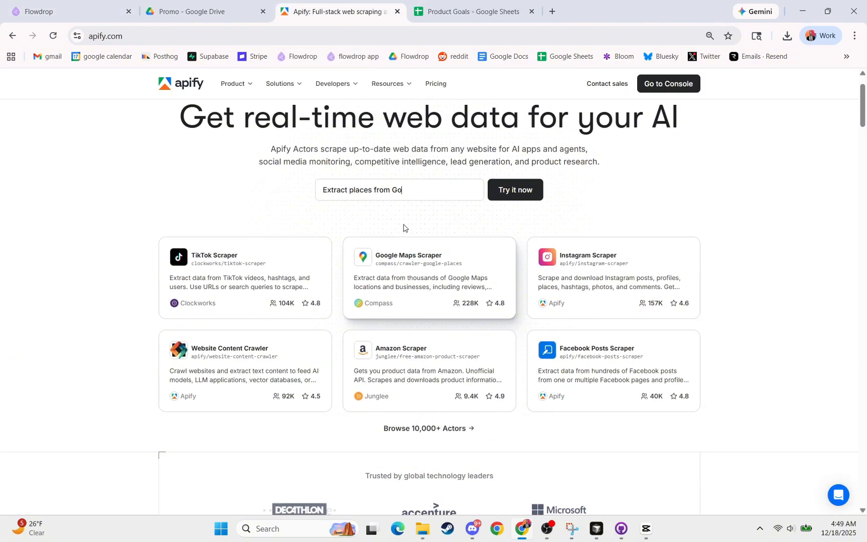
{"action": "left_click", "coordinate": [385, 193]}
{"action": "scroll", "coordinate": [388, 211], "scroll_direction": "up", "scroll_amount": 1}
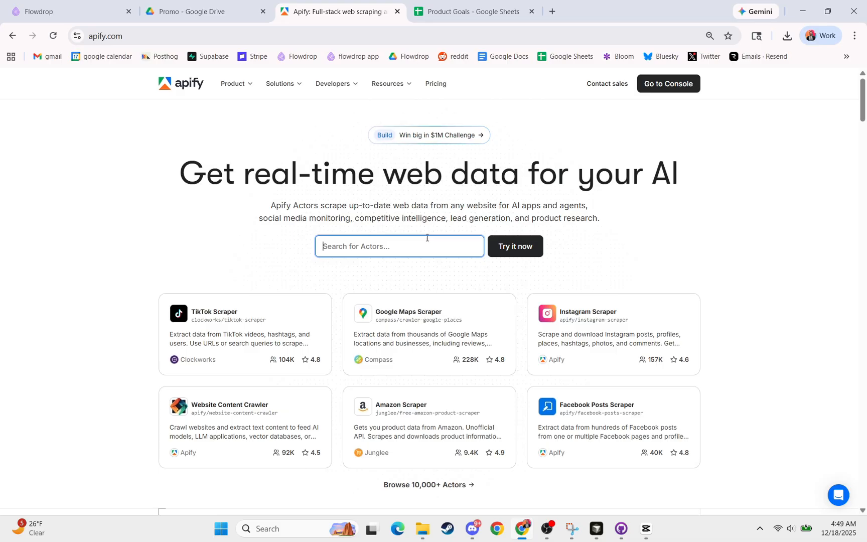
{"action": "scroll", "coordinate": [380, 275], "scroll_direction": "down", "scroll_amount": 2}
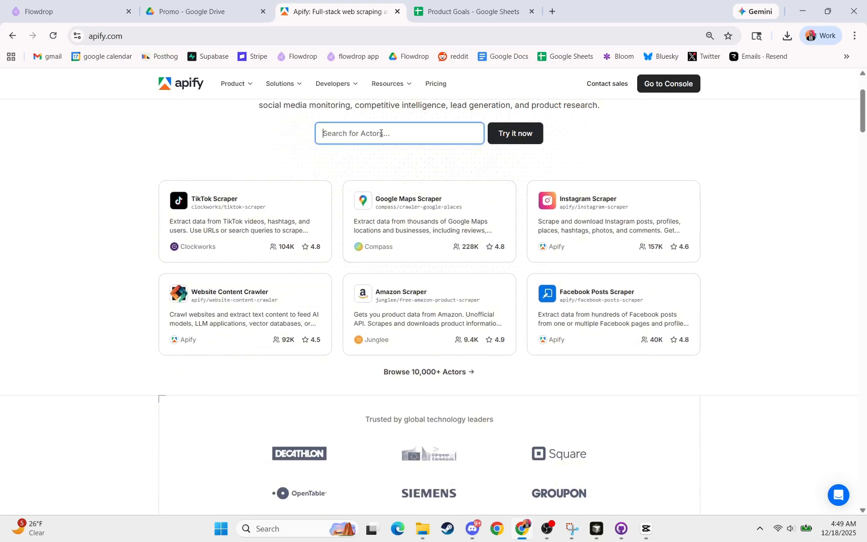
{"action": "type", "text": "yout"}
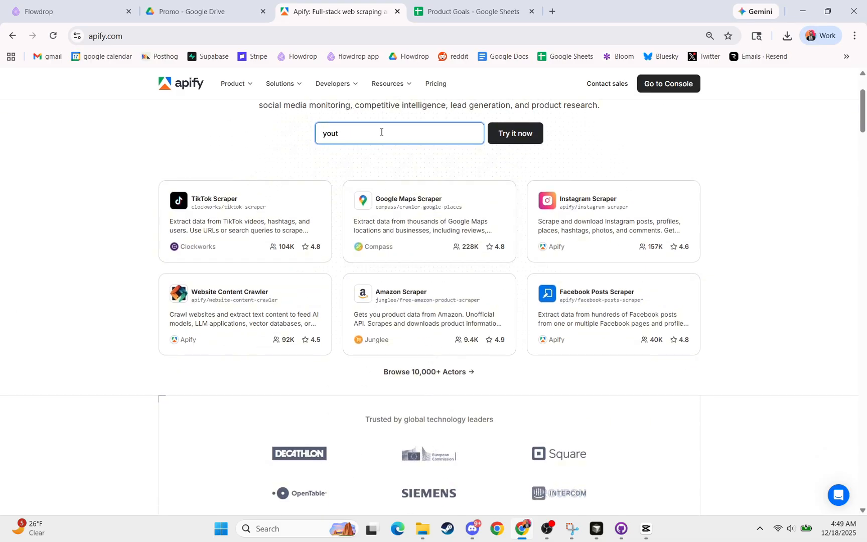
{"action": "type", "text": "ube scraper"}
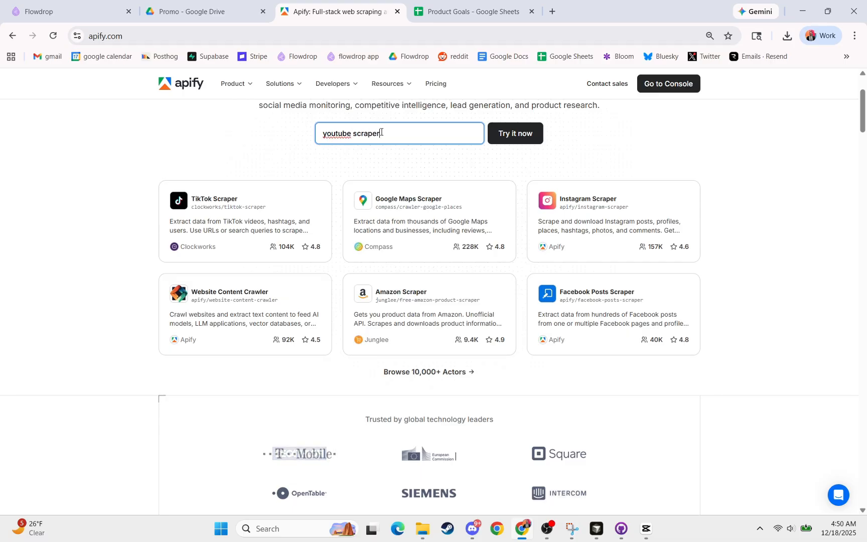
{"action": "key", "text": "Return"}
{"action": "left_click", "coordinate": [231, 208]}
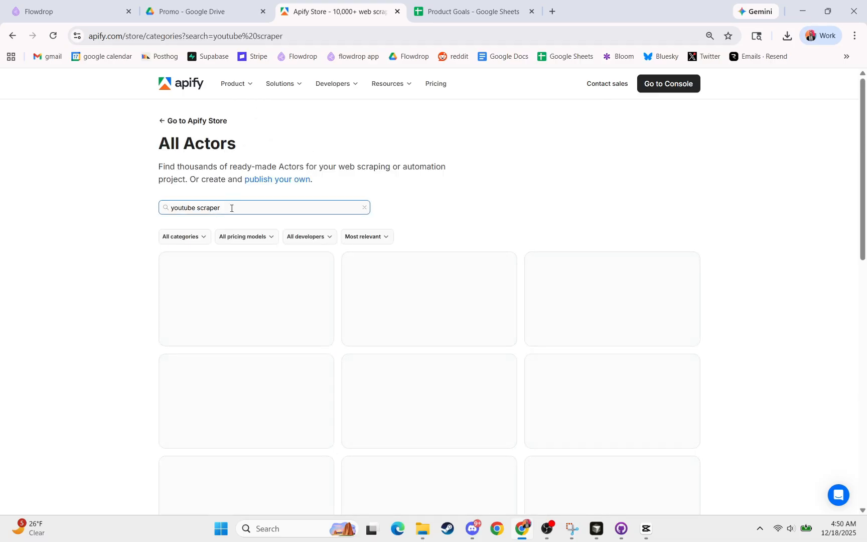
{"action": "scroll", "coordinate": [249, 218], "scroll_direction": "down", "scroll_amount": 10}
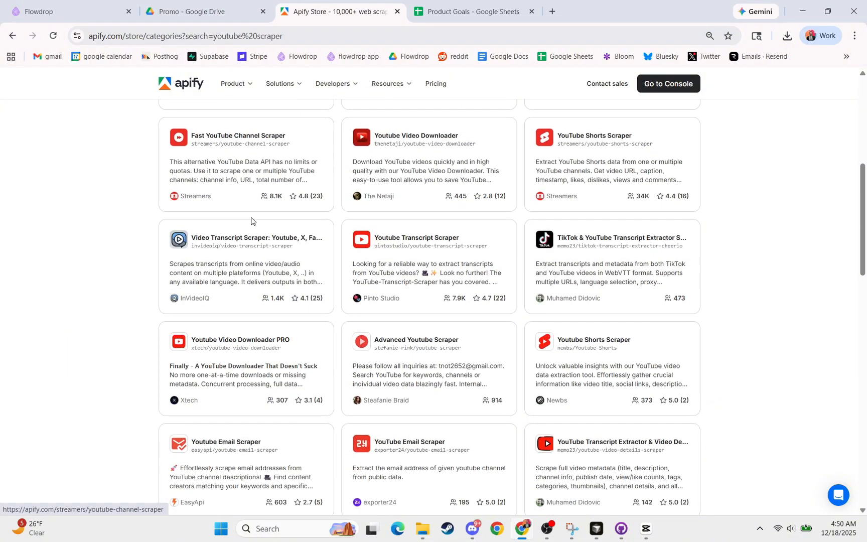
{"action": "scroll", "coordinate": [252, 221], "scroll_direction": "up", "scroll_amount": 10}
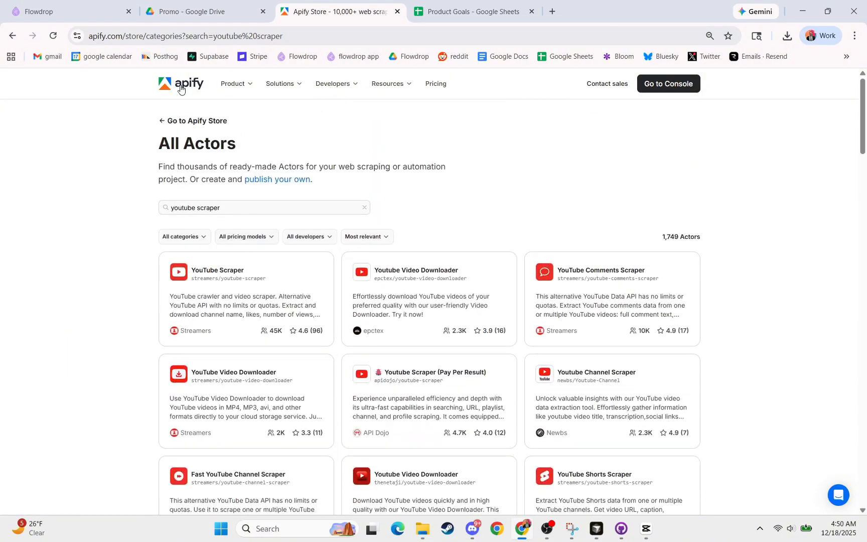
- Search Apify for "youtube transcript" from its home page and open the Best Youtube Transcripts Scraper Actor
{"action": "left_click", "coordinate": [181, 83]}
{"action": "left_click", "coordinate": [394, 245]}
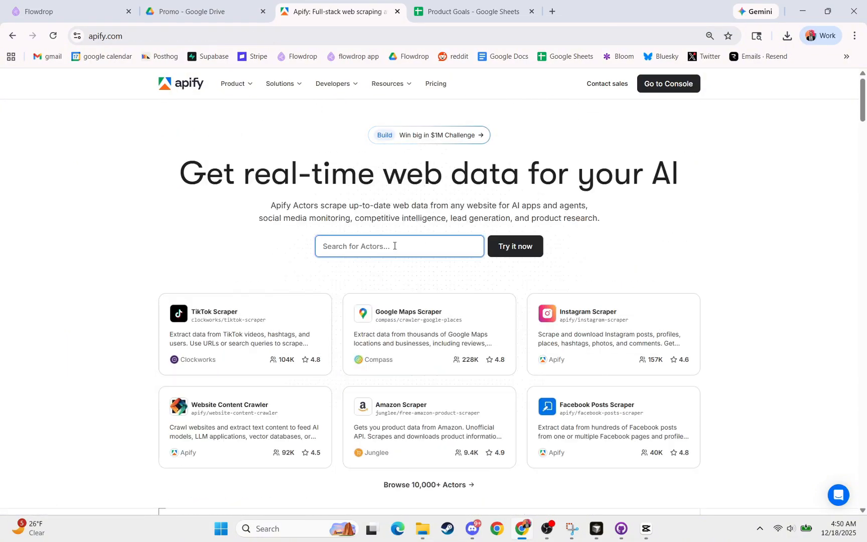
{"action": "type", "text": "youtube tran"}
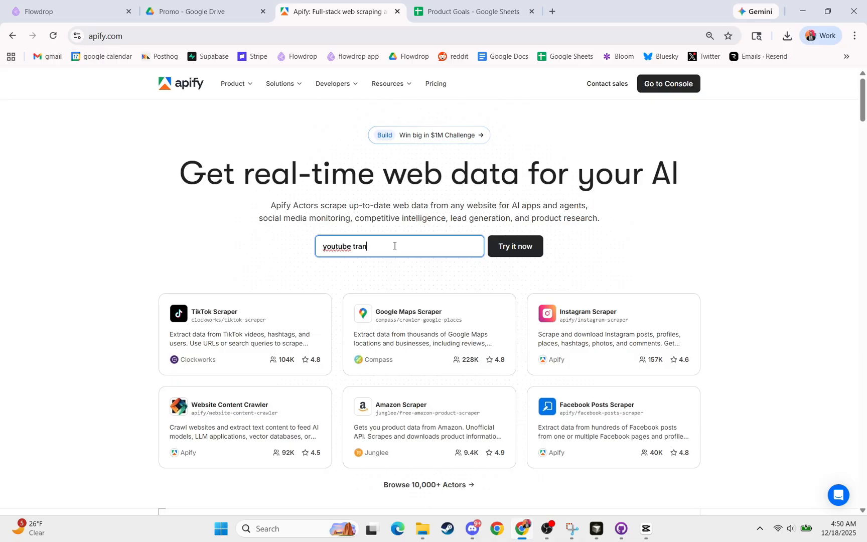
{"action": "type", "text": "script"}
{"action": "key", "text": "Return"}
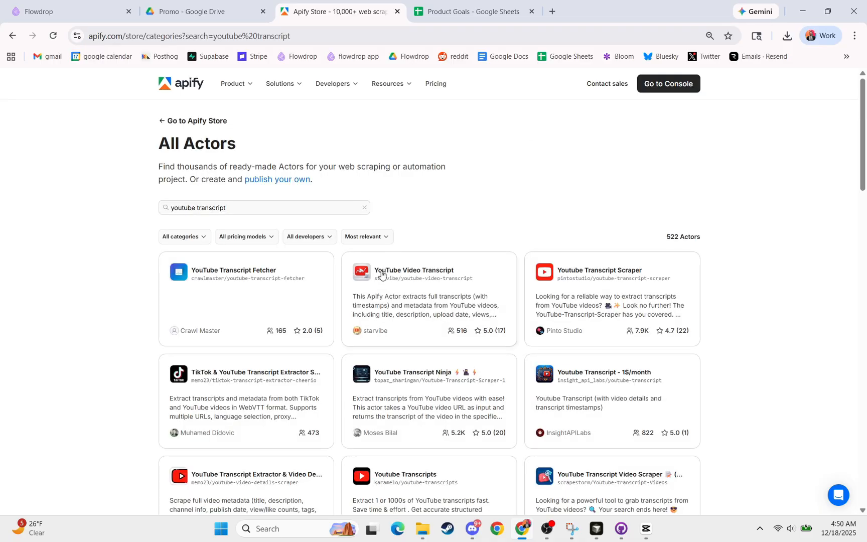
{"action": "scroll", "coordinate": [376, 271], "scroll_direction": "down", "scroll_amount": 1}
{"action": "scroll", "coordinate": [371, 272], "scroll_direction": "down", "scroll_amount": 10}
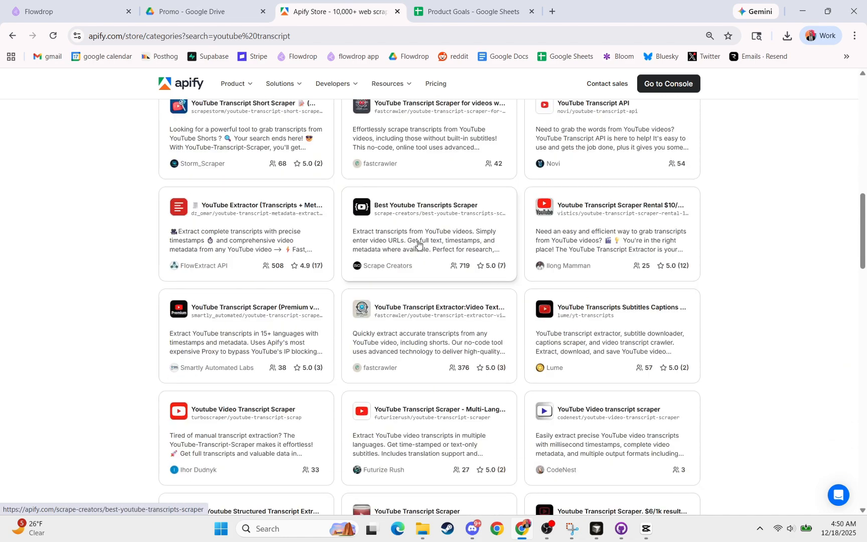
{"action": "left_click", "coordinate": [419, 244]}
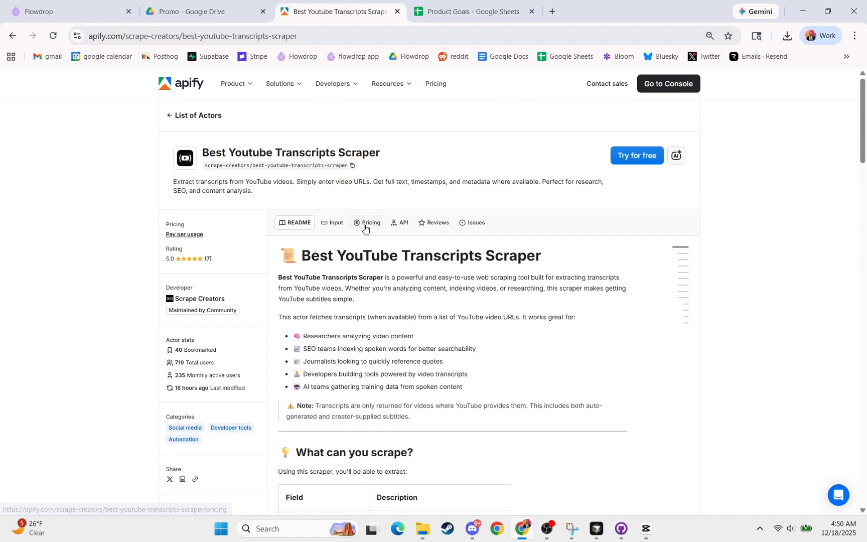
- Check the pricing model of the Best Youtube Transcripts Scraper Actor
{"action": "left_click", "coordinate": [365, 227]}
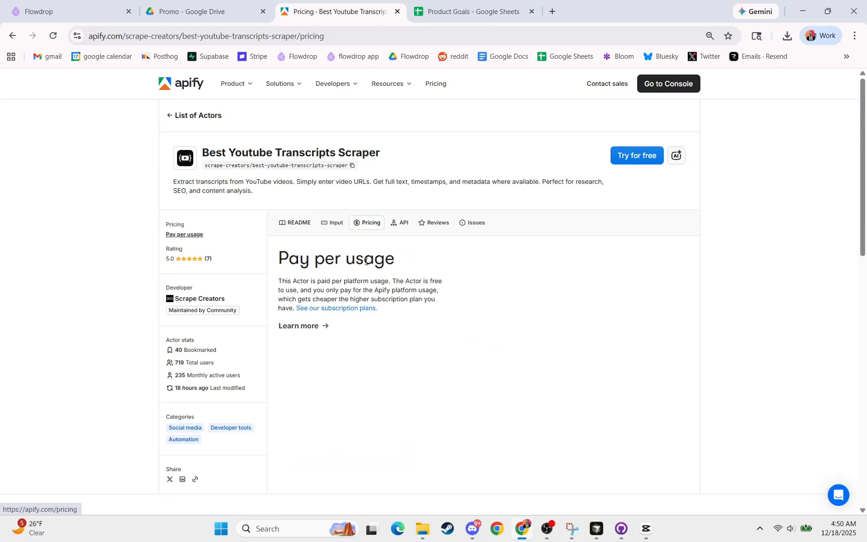
{"action": "left_click_drag", "start_coordinate": [441, 281], "coordinate": [408, 277]}
{"action": "left_click", "coordinate": [430, 278]}
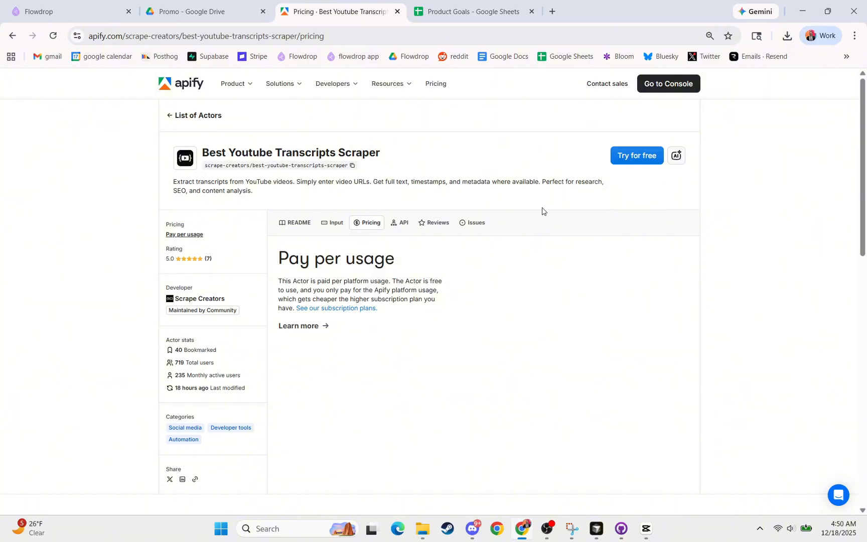
- Copy the Actor's JSON example input and use it to replace the Input of Flowdrop's Run Apify Actor node
{"action": "left_click", "coordinate": [294, 223]}
{"action": "left_click", "coordinate": [326, 224]}
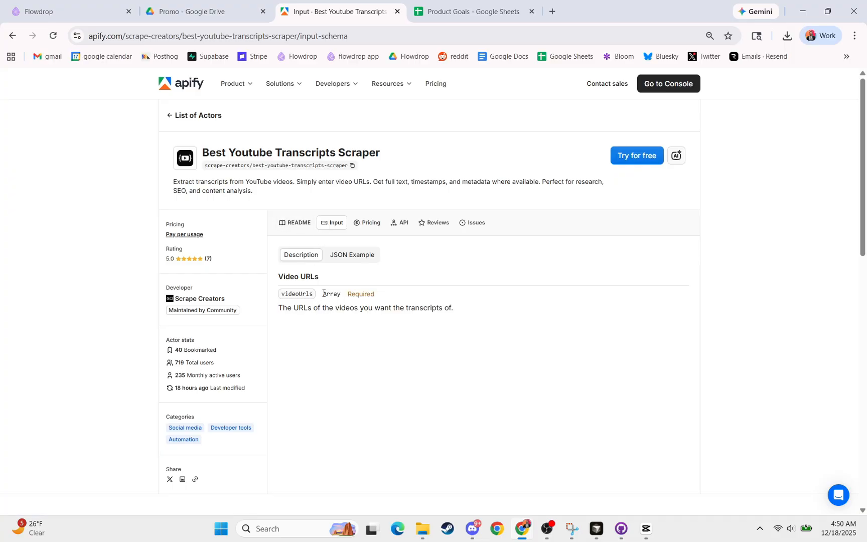
{"action": "left_click", "coordinate": [345, 258]}
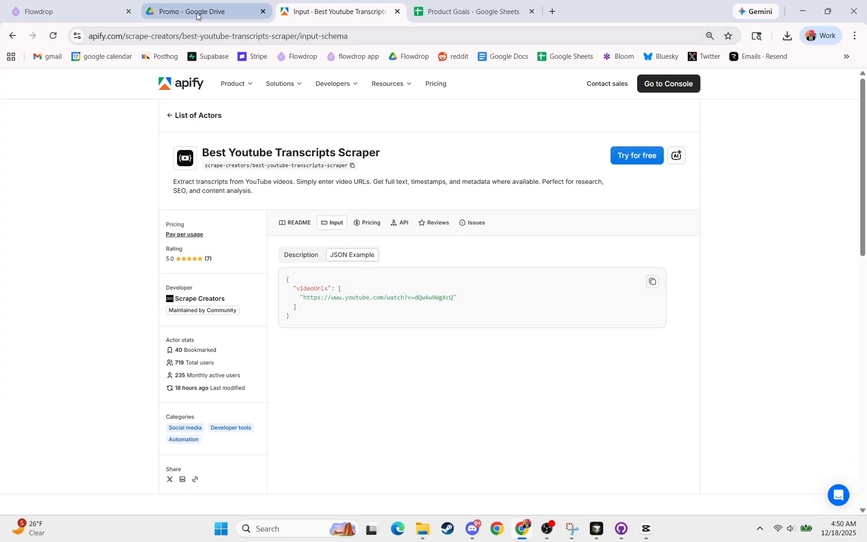
{"action": "left_click", "coordinate": [69, 14]}
{"action": "double_click", "coordinate": [420, 330]}
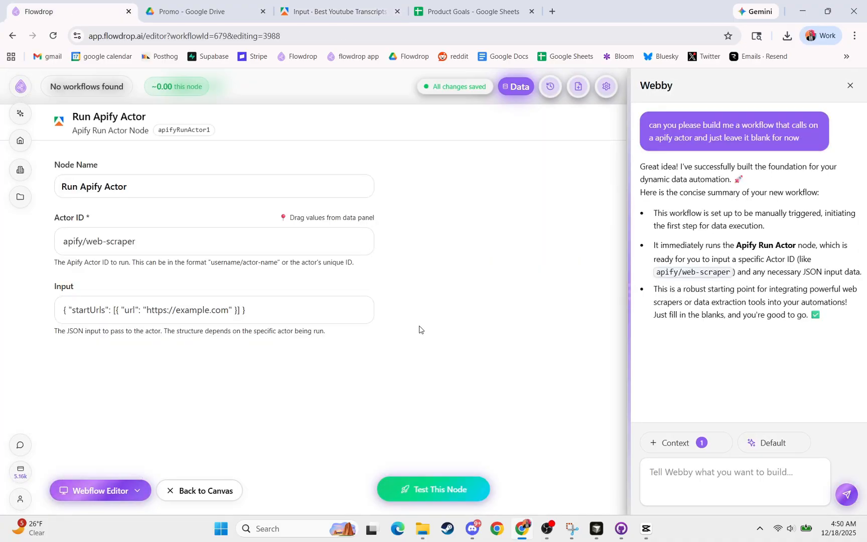
{"action": "left_click", "coordinate": [206, 310]}
{"action": "key", "text": "ctrl+a"}
{"action": "type", "text": "{   \"videoUrls\": [     \"https://www.youtube.com/watch?v=dQw4w9WgXcQ\"   ] }"}
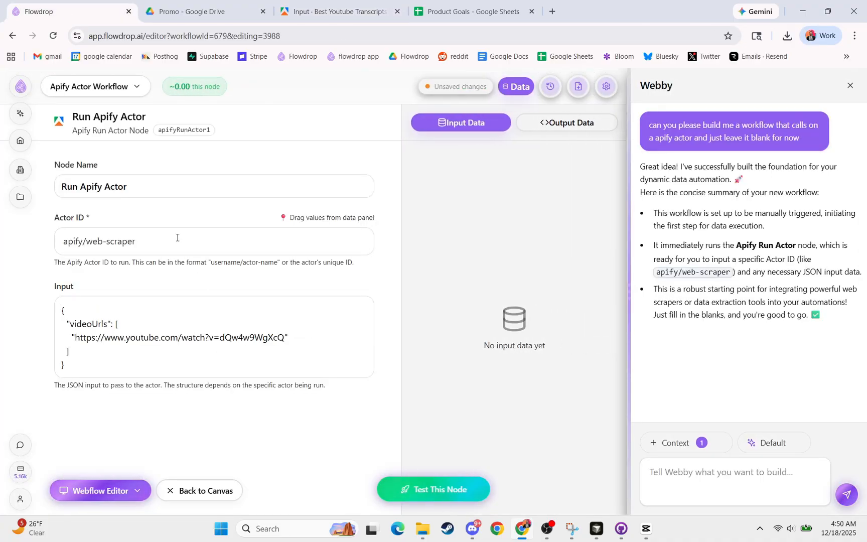
- Set the node's Actor ID to scrape-creators/best-youtube-transcripts-scraper, copied from the Actor's page address on Apify
{"action": "left_click", "coordinate": [332, 11]}
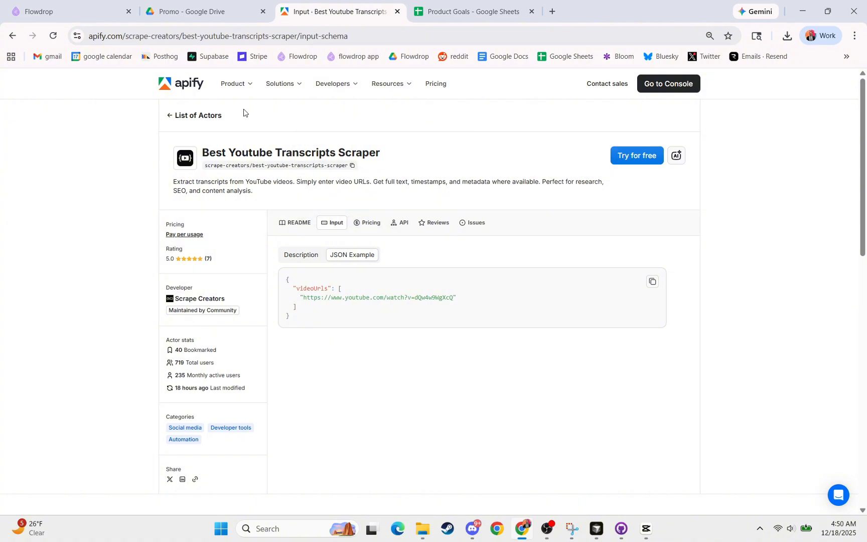
{"action": "left_click", "coordinate": [128, 36]}
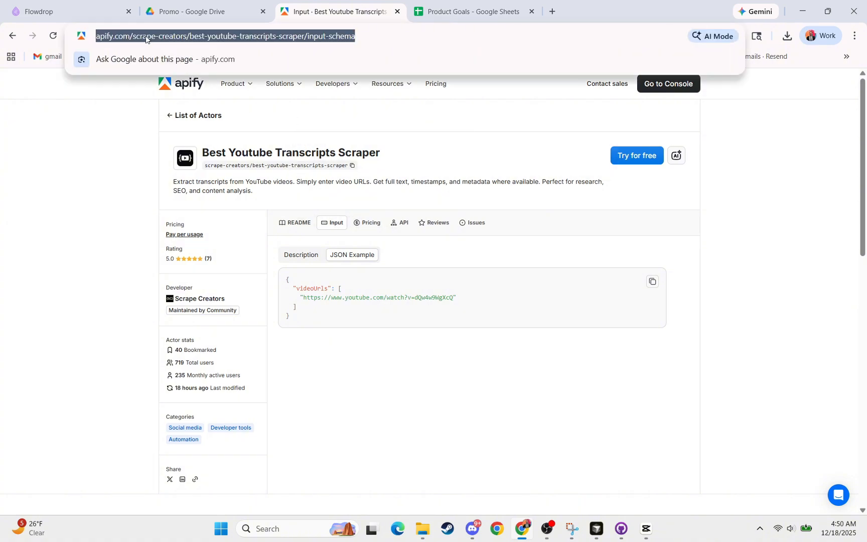
{"action": "left_click", "coordinate": [146, 37]}
{"action": "left_click_drag", "start_coordinate": [159, 37], "coordinate": [329, 36]}
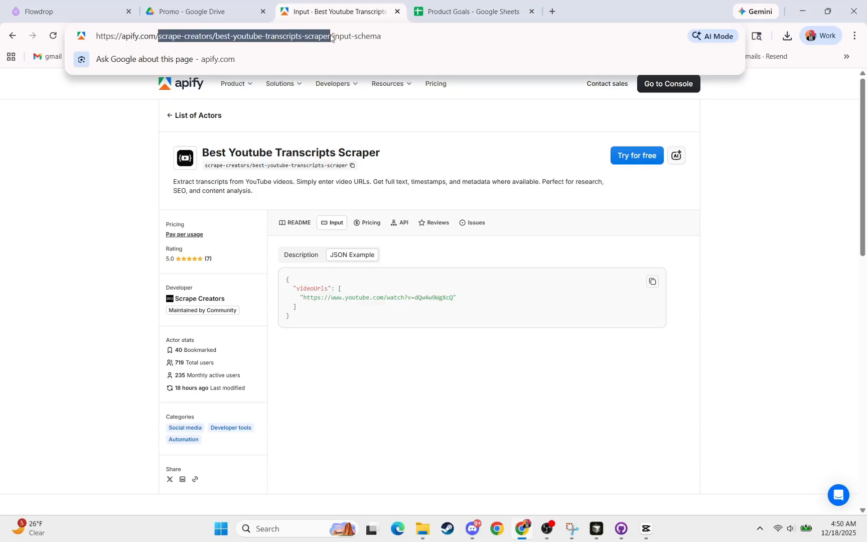
{"action": "left_click", "coordinate": [61, 12]}
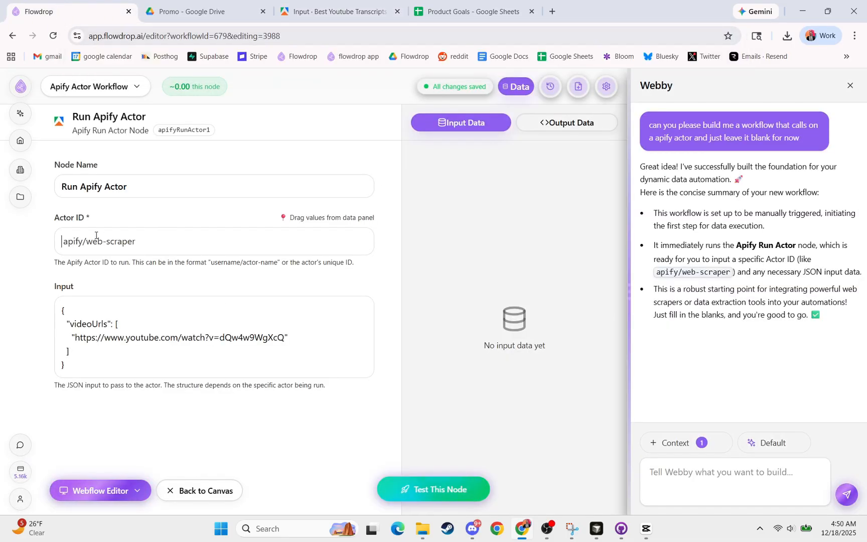
{"action": "type", "text": "scrape-creators/best-youtube-transcripts-scraper"}
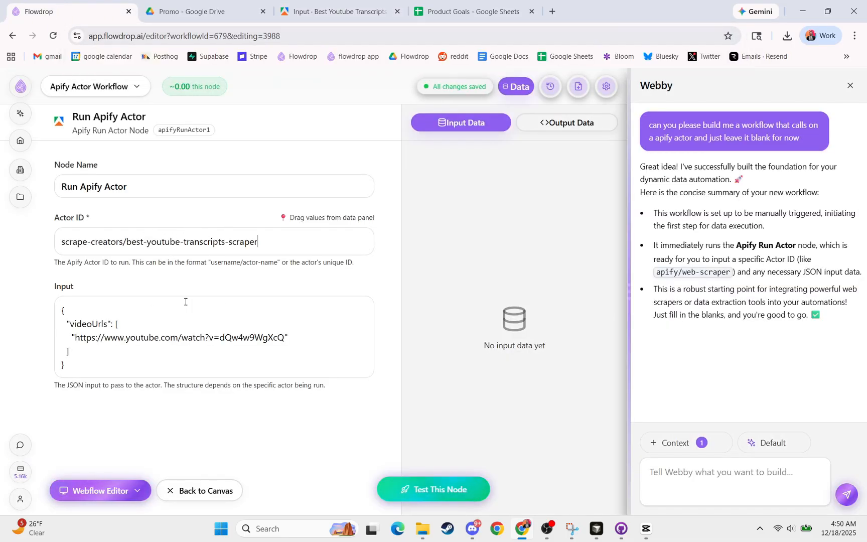
- Test the Run Apify Actor node and examine the transcript text in its full JSON output
{"action": "left_click", "coordinate": [423, 489]}
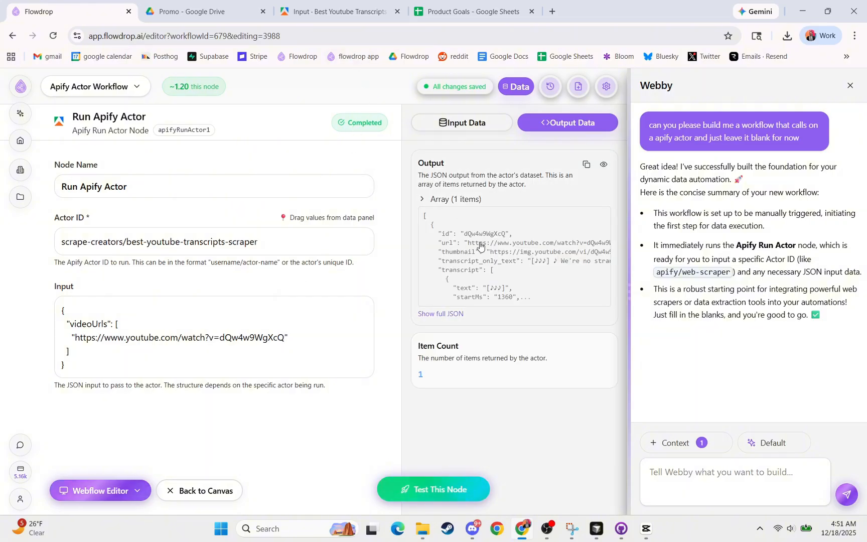
{"action": "left_click", "coordinate": [604, 165]}
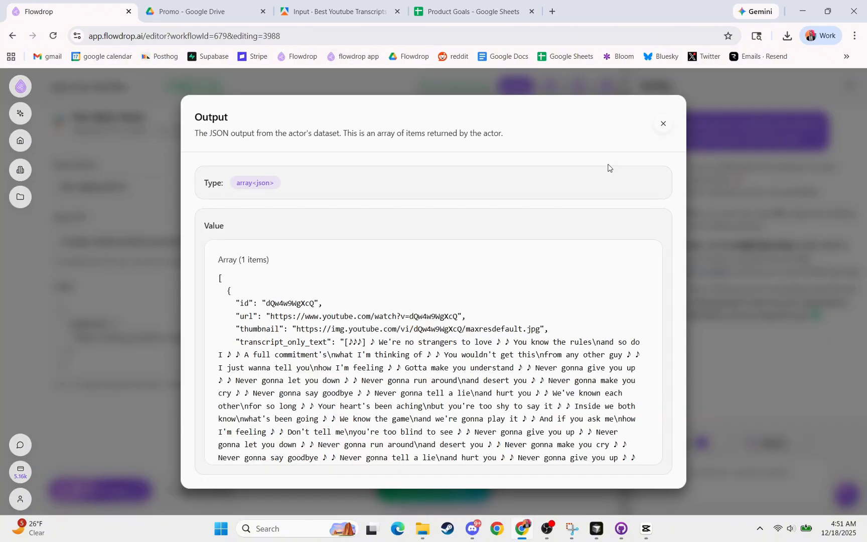
{"action": "scroll", "coordinate": [280, 296], "scroll_direction": "down", "scroll_amount": 3}
{"action": "scroll", "coordinate": [280, 296], "scroll_direction": "up", "scroll_amount": 2}
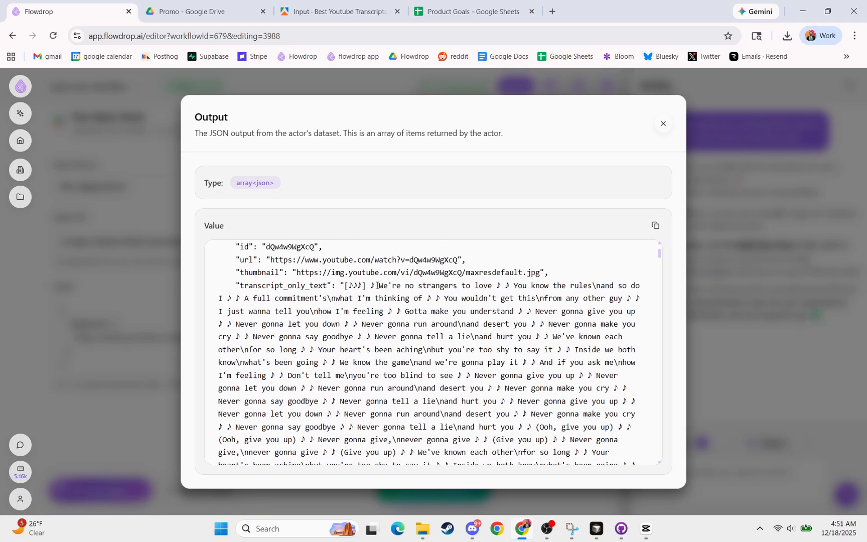
{"action": "left_click_drag", "start_coordinate": [377, 286], "coordinate": [489, 363]}
{"action": "left_click", "coordinate": [494, 347]}
{"action": "left_click_drag", "start_coordinate": [253, 338], "coordinate": [364, 337]}
{"action": "left_click", "coordinate": [374, 331]}
{"action": "left_click", "coordinate": [663, 125]}
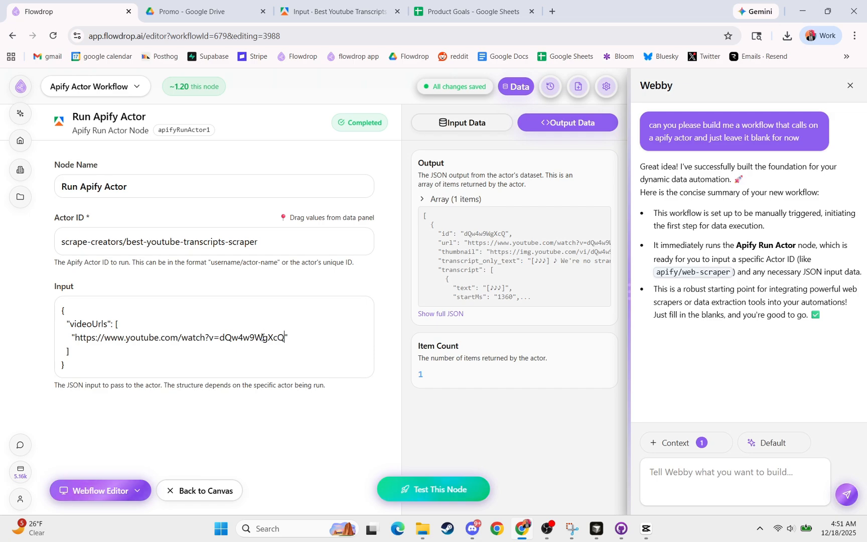
{"action": "left_click_drag", "start_coordinate": [263, 337], "coordinate": [77, 334]}
{"action": "type", "text": "https://www.youtube.com/watch?v=dQw4w9WgXcQ\",     \"https://www.youtube.com/asdjhsjhasuasd"}
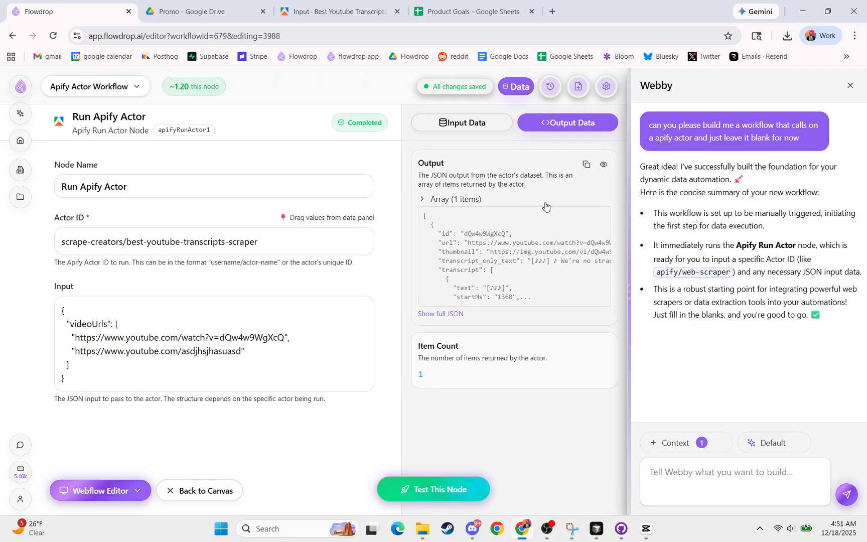
{"action": "left_click", "coordinate": [199, 488]}
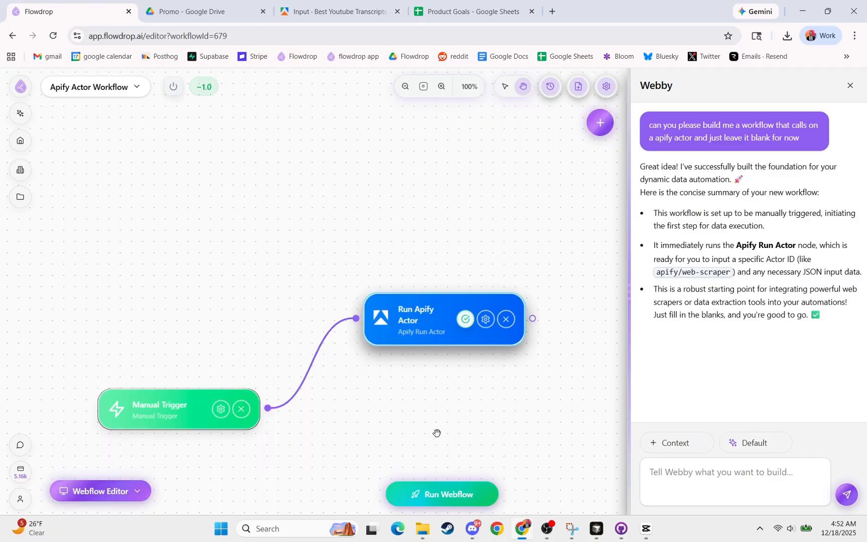
- Add an LLM Prompt node connected to the output of the Run Apify Actor node and open its settings
{"action": "left_click_drag", "start_coordinate": [438, 432], "coordinate": [238, 374]}
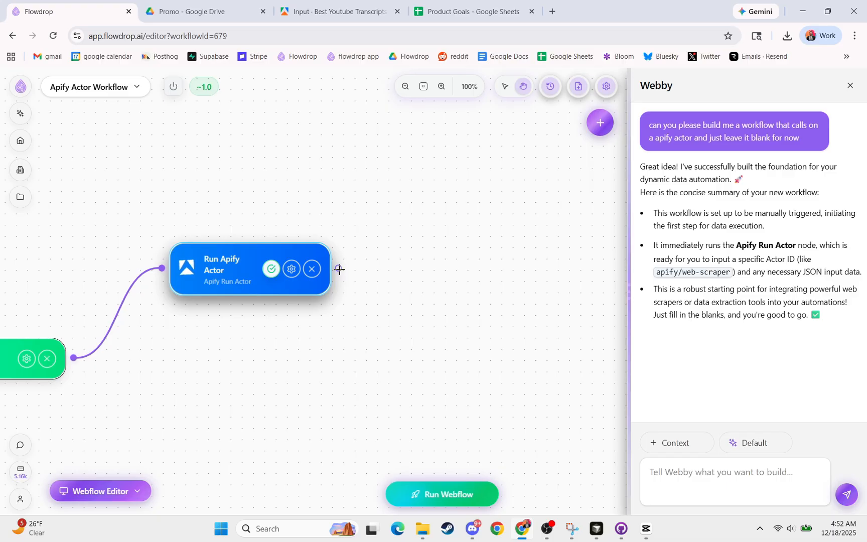
{"action": "left_click_drag", "start_coordinate": [339, 267], "coordinate": [429, 321]}
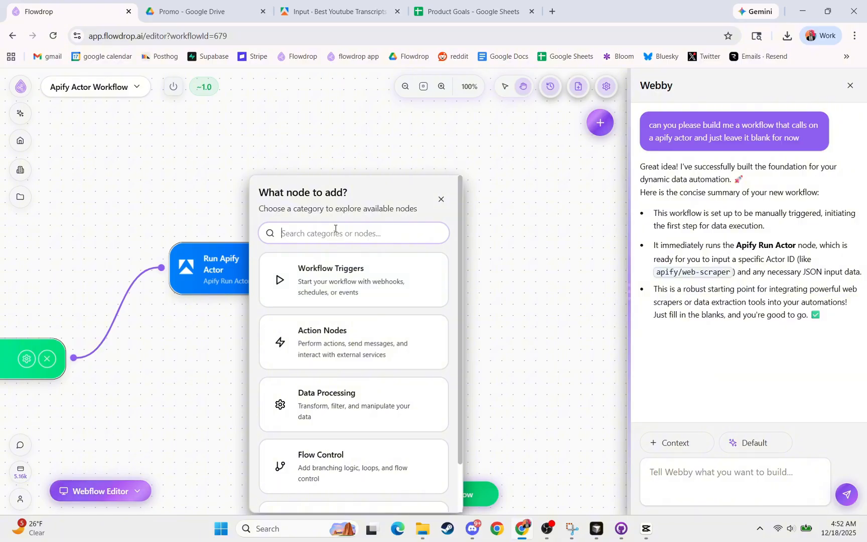
{"action": "type", "text": "llm"}
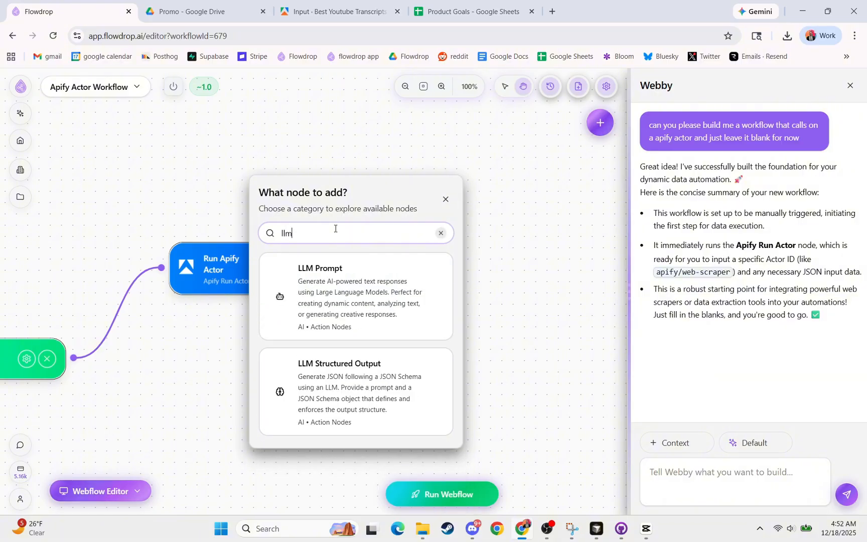
{"action": "key", "text": "Escape"}
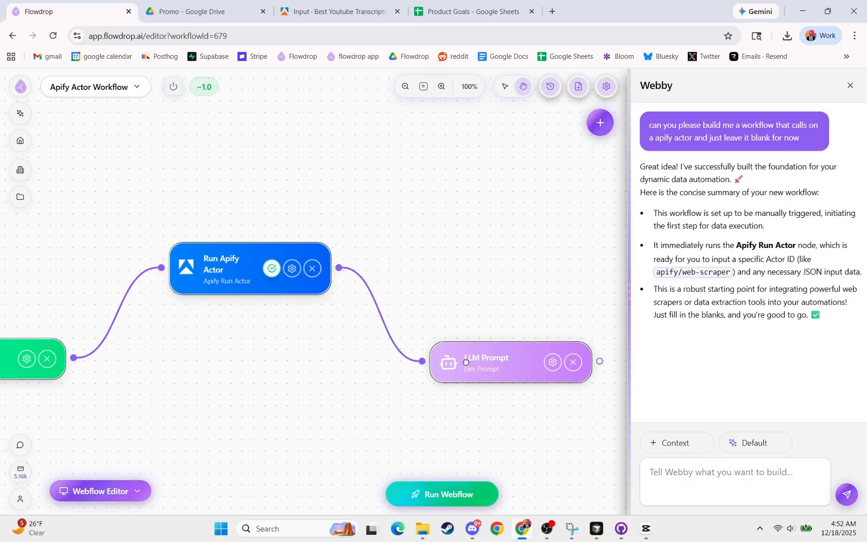
{"action": "left_click_drag", "start_coordinate": [460, 350], "coordinate": [450, 303]}
{"action": "left_click", "coordinate": [451, 303]}
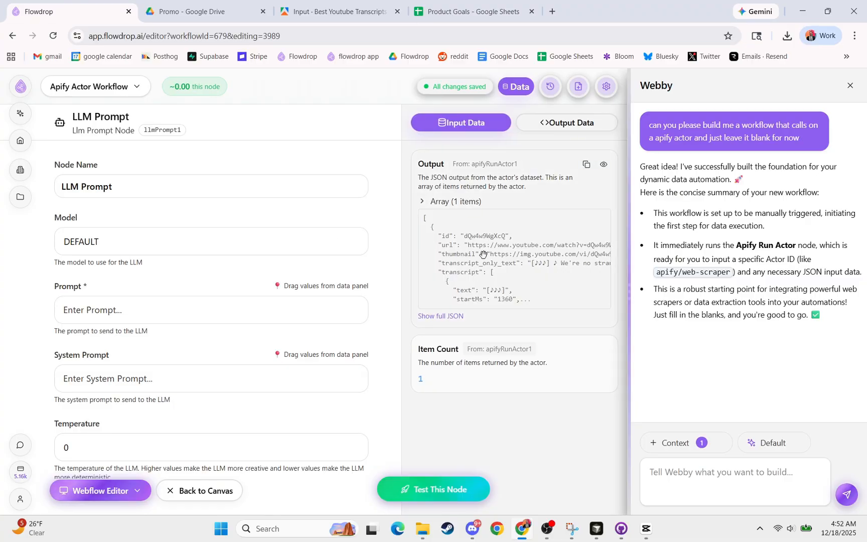
{"action": "left_click_drag", "start_coordinate": [479, 251], "coordinate": [167, 307]}
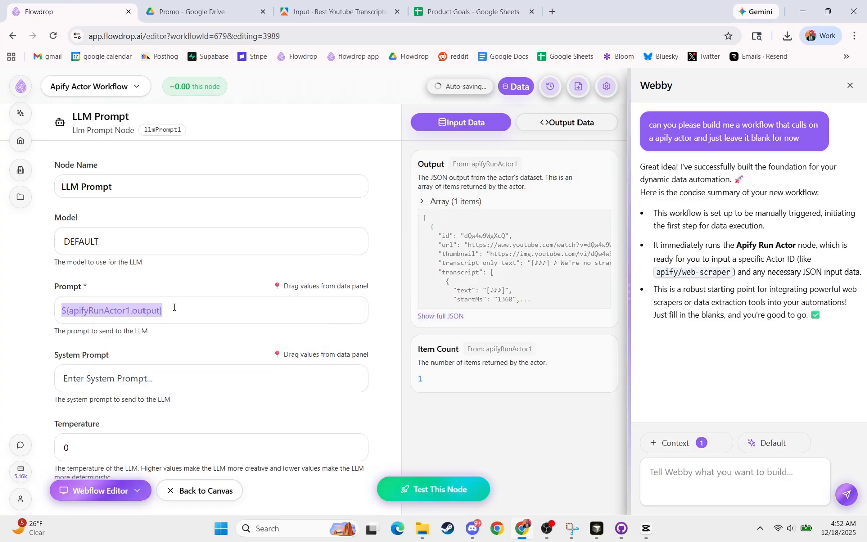
{"action": "key", "text": "BackSpace"}
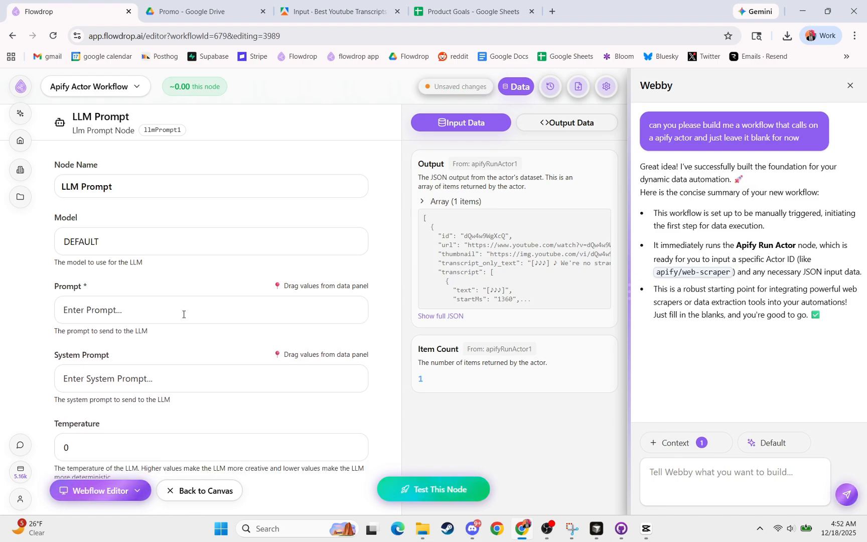
{"action": "left_click_drag", "start_coordinate": [481, 170], "coordinate": [207, 312]}
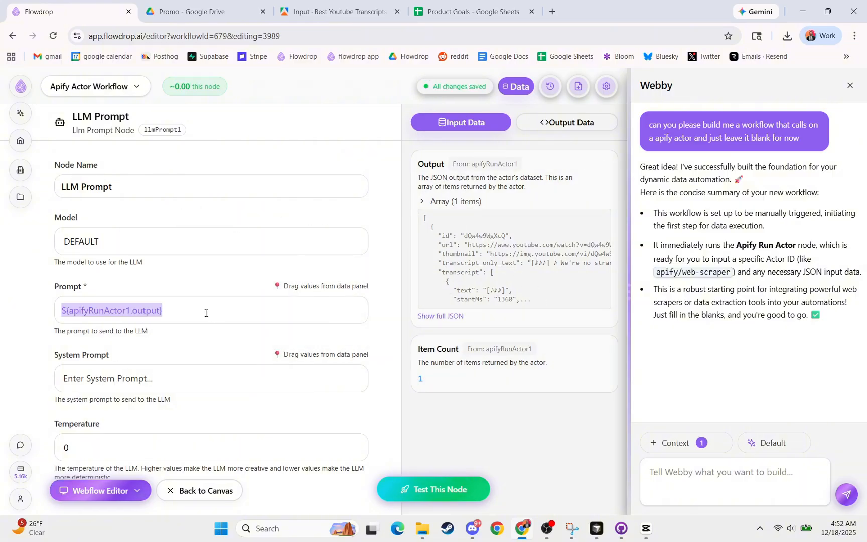
{"action": "key", "text": "BackSpace"}
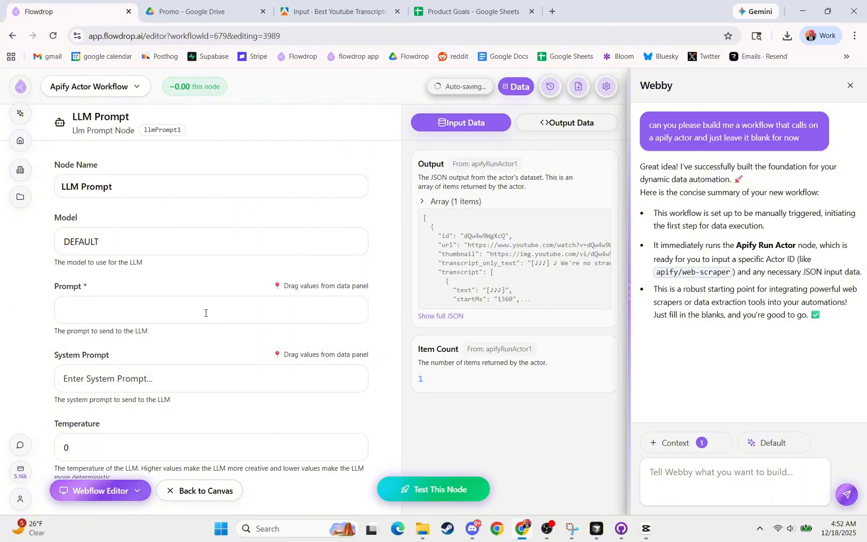
- Insert the Run Apify Actor's Output variable into the LLM Prompt node's Prompt, followed by a blank line
{"action": "left_click_drag", "start_coordinate": [434, 258], "coordinate": [125, 303]}
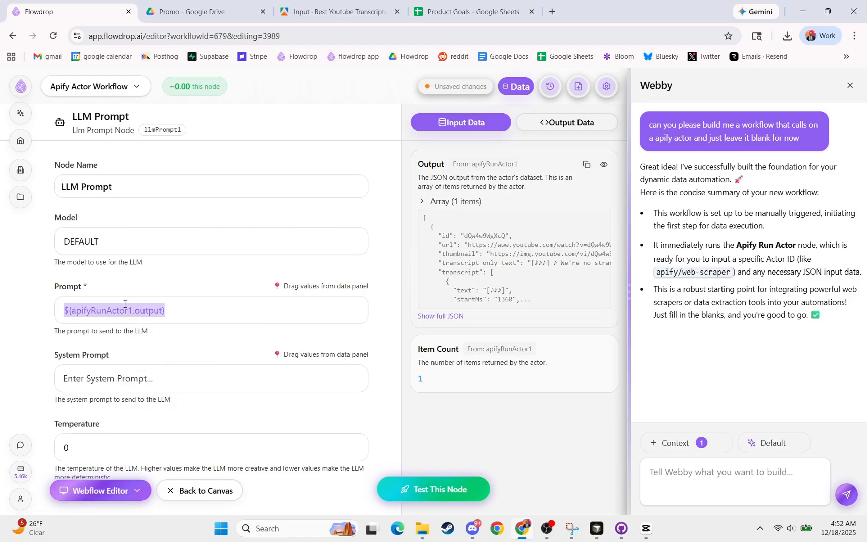
{"action": "left_click", "coordinate": [186, 307]}
{"action": "key", "text": "Return"}
{"action": "key", "text": "Return"}
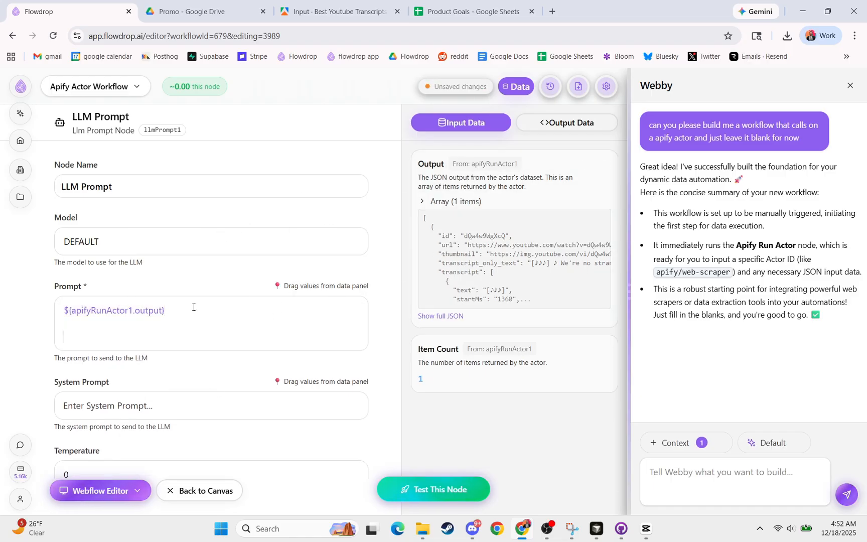
- Extend the Prompt with "do whatever with this transcript...." and, after a blank line, a sentence saying the possibilities are limitless
{"action": "type", "text": "do whatever "}
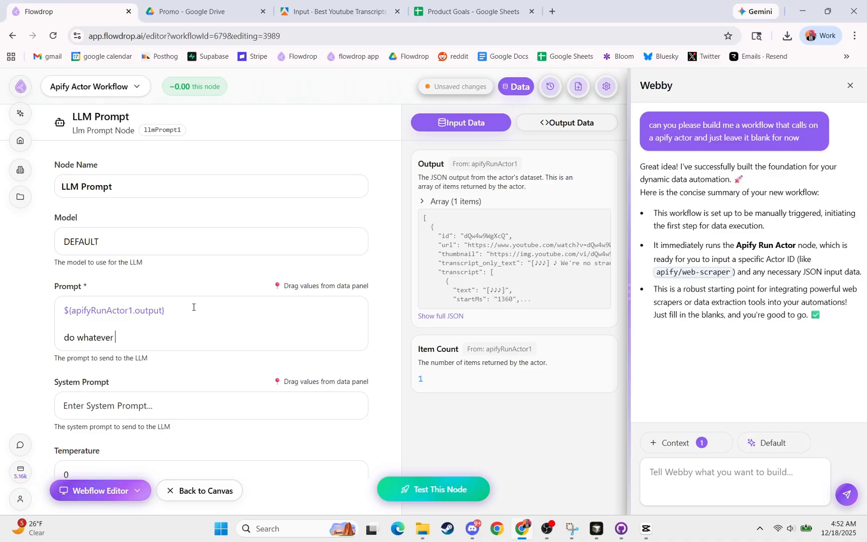
{"action": "type", "text": "with this "}
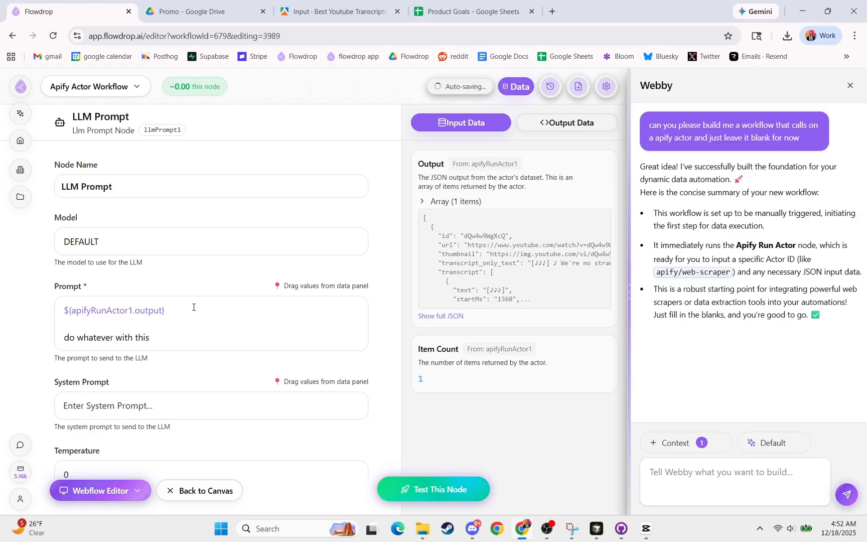
{"action": "type", "text": "transcript"}
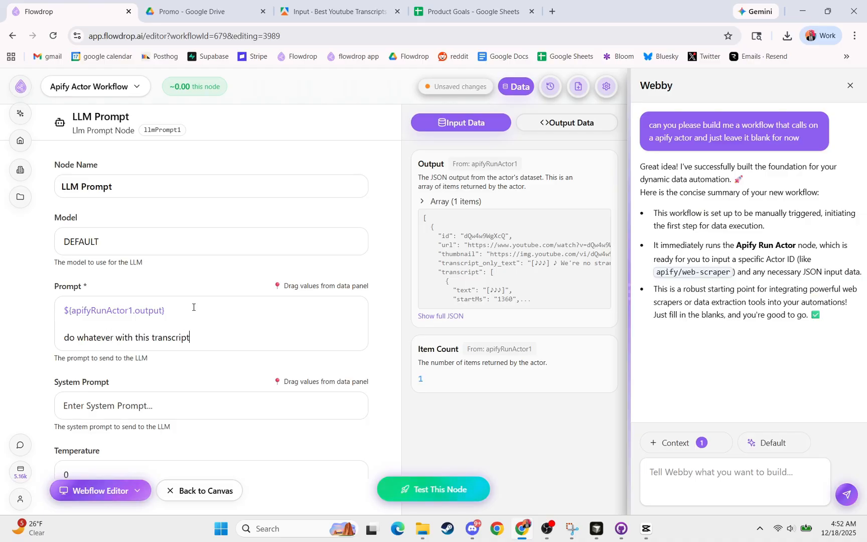
{"action": "key", "text": "Return"}
{"action": "key", "text": "Return"}
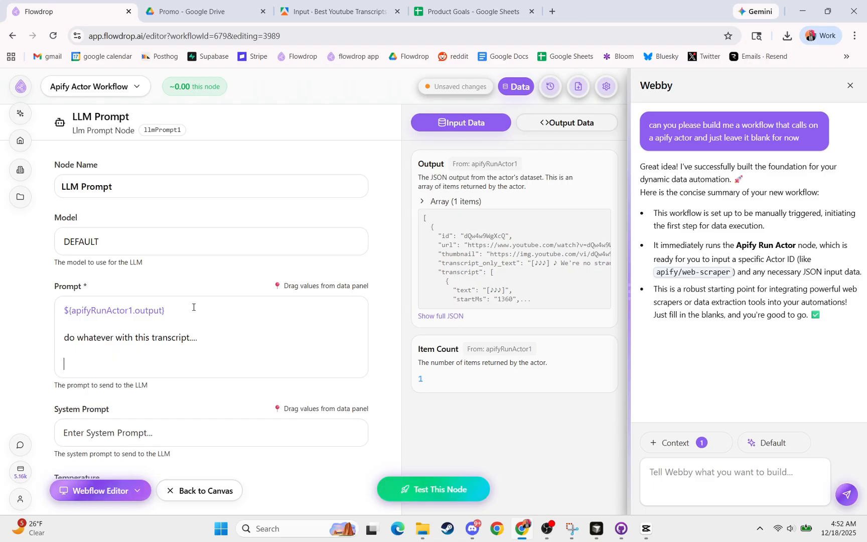
{"action": "type", "text": "the possibilities are limitless"}
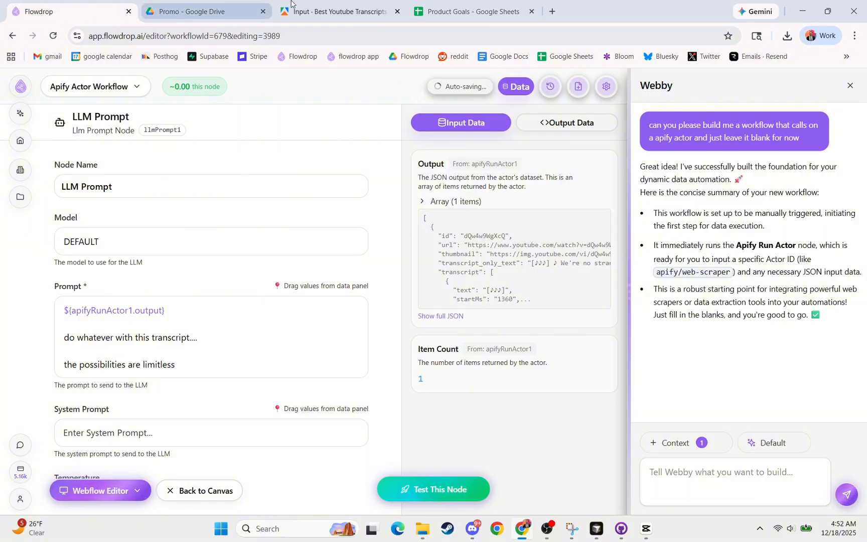
- Switch to Apify, go to its home page and look over the featured Actors
{"action": "left_click", "coordinate": [291, 3]}
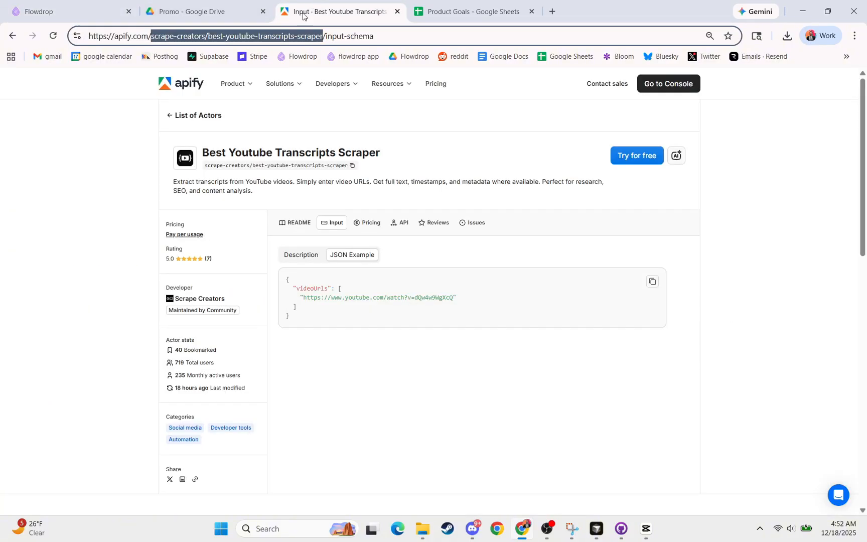
{"action": "left_click", "coordinate": [236, 85]}
{"action": "left_click", "coordinate": [172, 81]}
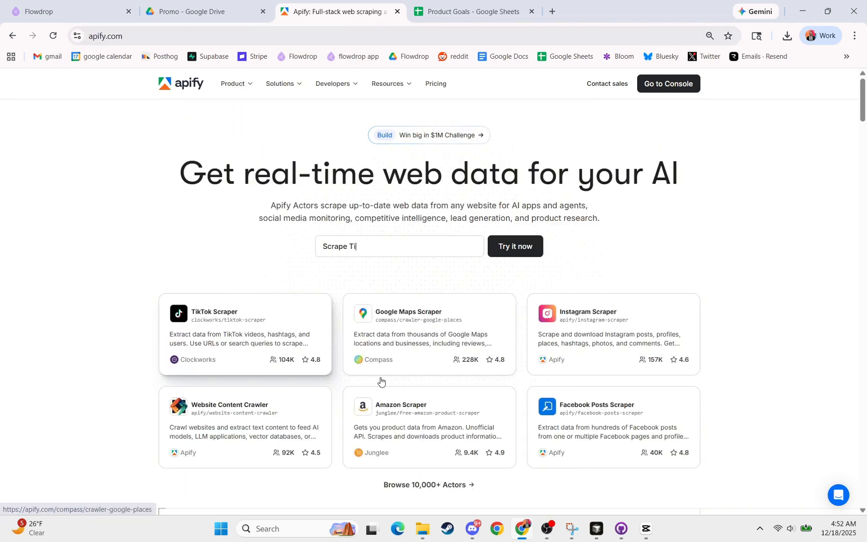
{"action": "scroll", "coordinate": [350, 330], "scroll_direction": "down", "scroll_amount": 3}
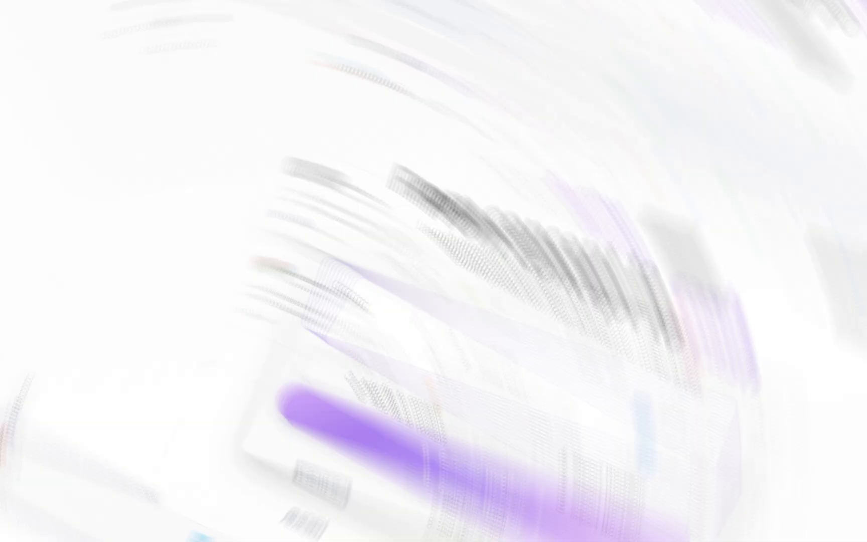
- Generate a Flowdrop workflow from a prompt requesting a simple human in the loop form that is sent to the approver's e-mail address for approval
{"action": "type", "text": "ease generate me a workflow th"}
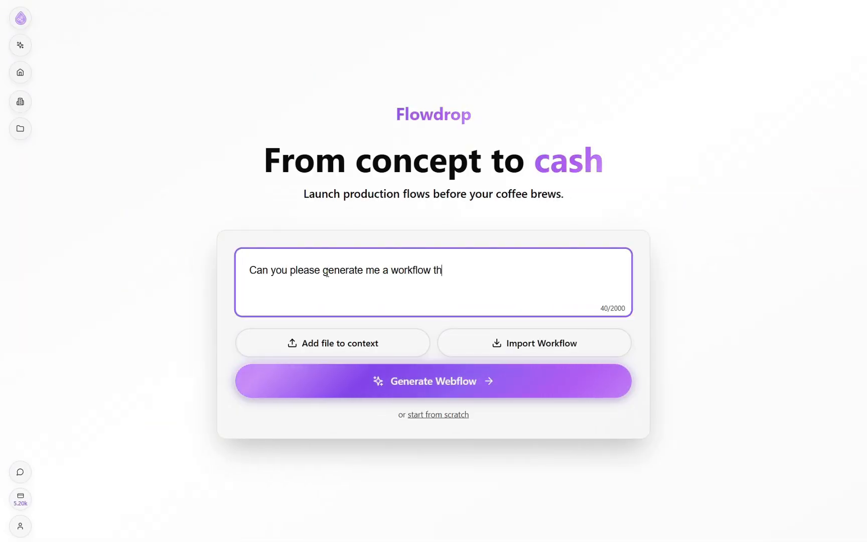
{"action": "type", "text": "at has a simple human in the loop form t"}
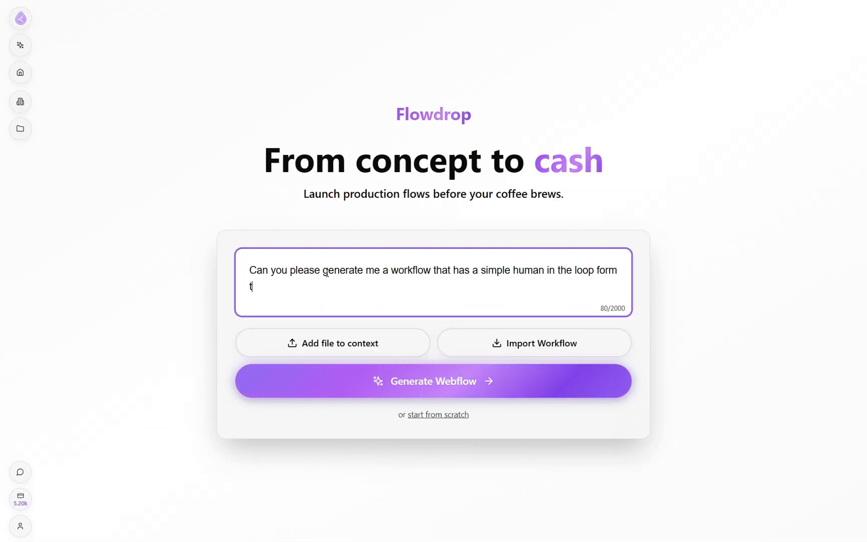
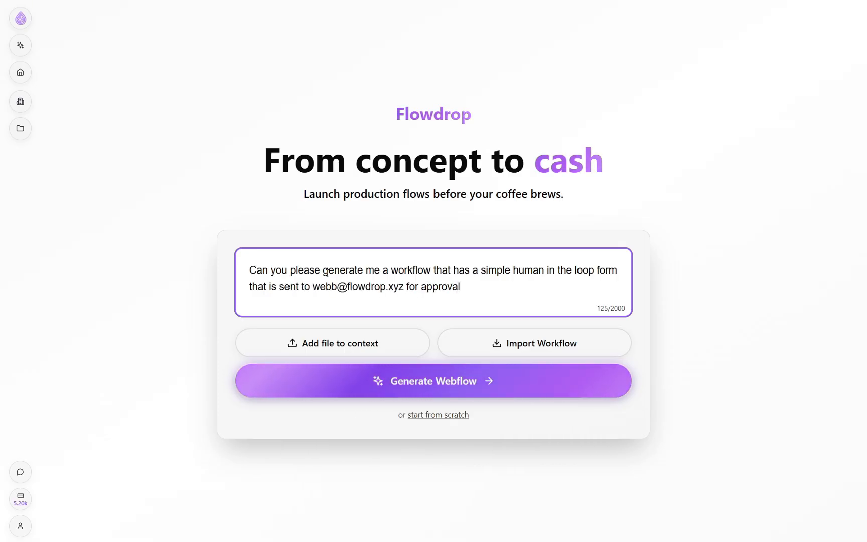
{"action": "type", "text": ". an"}
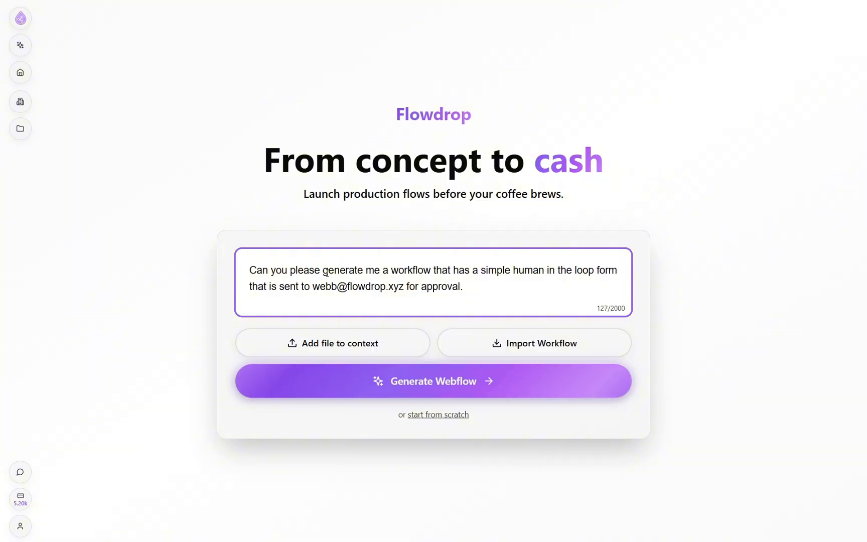
{"action": "key", "text": "Return"}
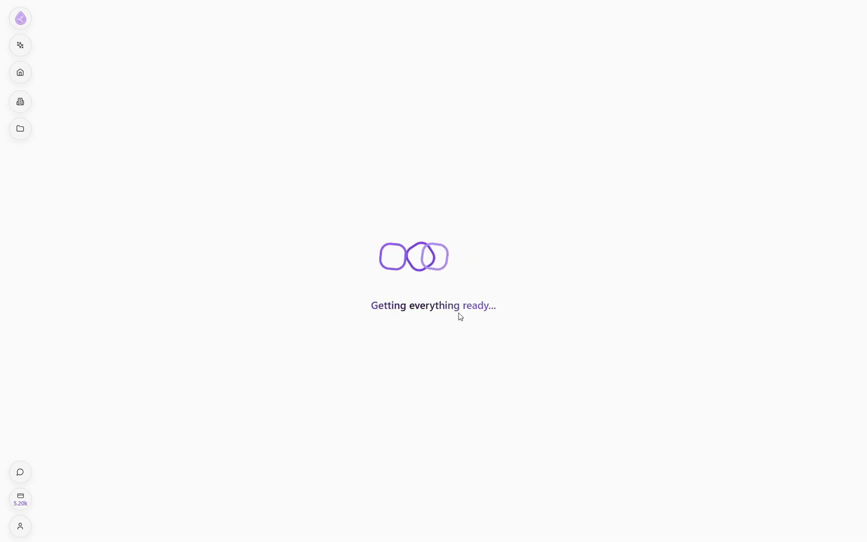
{"action": "left_click_drag", "start_coordinate": [478, 304], "coordinate": [401, 305]}
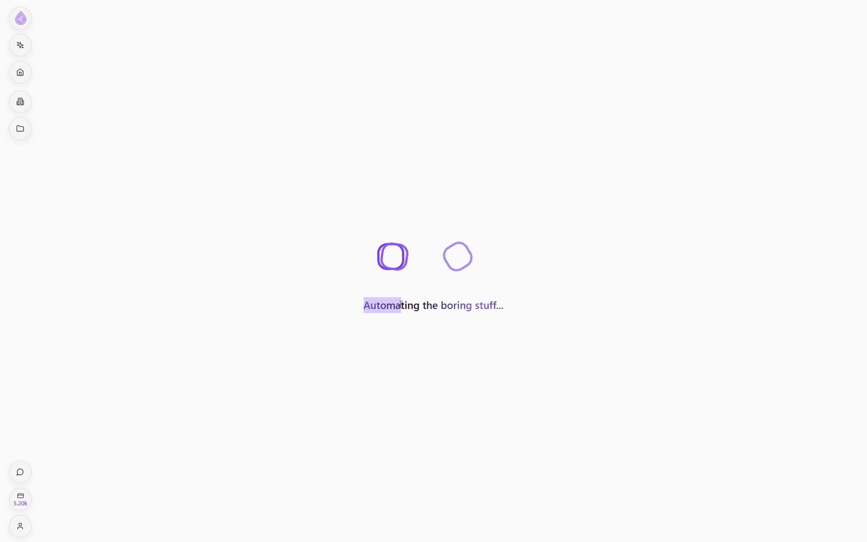
{"action": "left_click", "coordinate": [390, 331]}
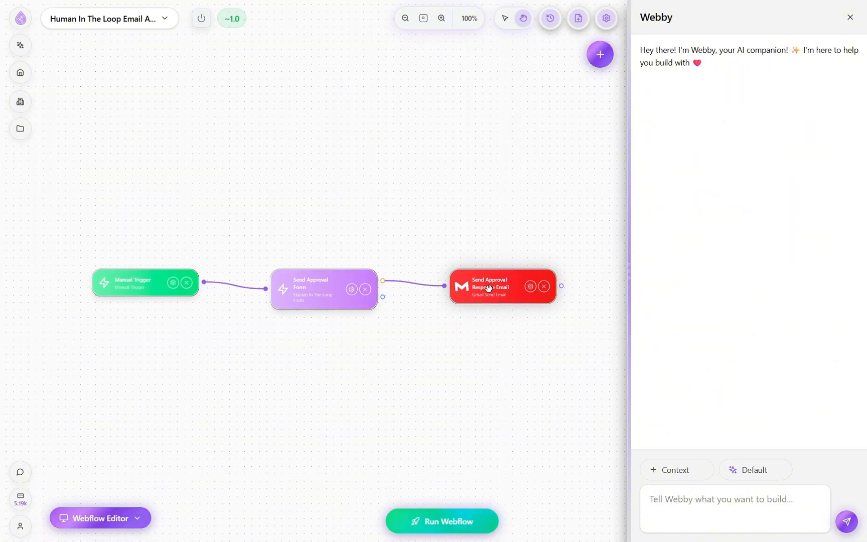
- Open the Send Approval Form node's form schema for editing and examine its title, description and submit button text settings
{"action": "left_click_drag", "start_coordinate": [496, 298], "coordinate": [503, 303]}
{"action": "left_click", "coordinate": [324, 292]}
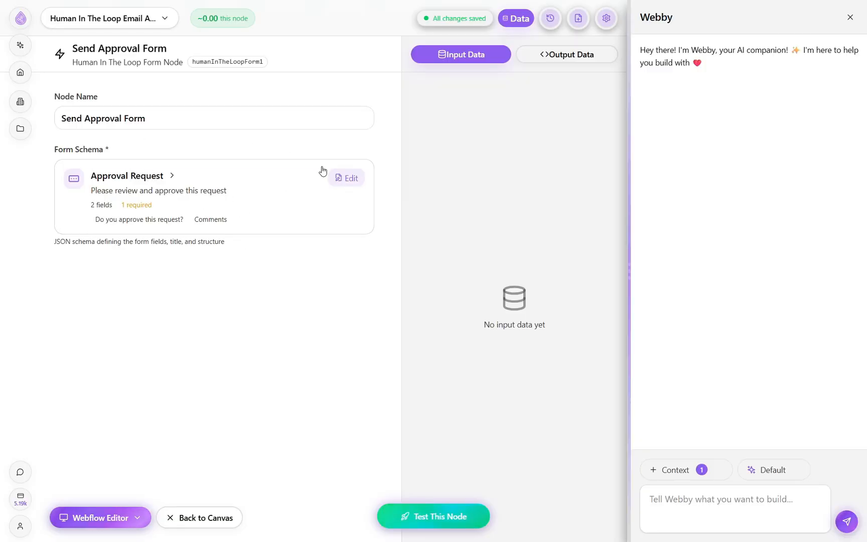
{"action": "left_click", "coordinate": [347, 178]}
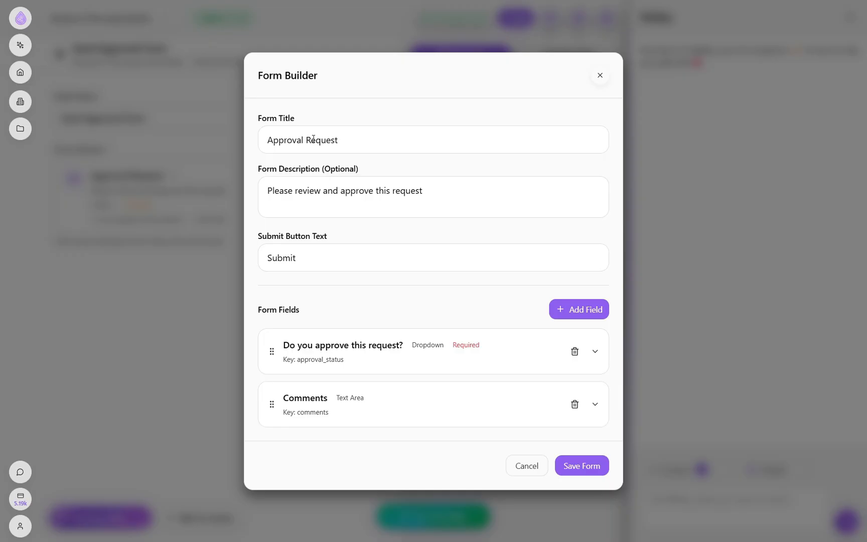
{"action": "left_click_drag", "start_coordinate": [343, 141], "coordinate": [259, 139]}
{"action": "triple_click", "coordinate": [279, 120]}
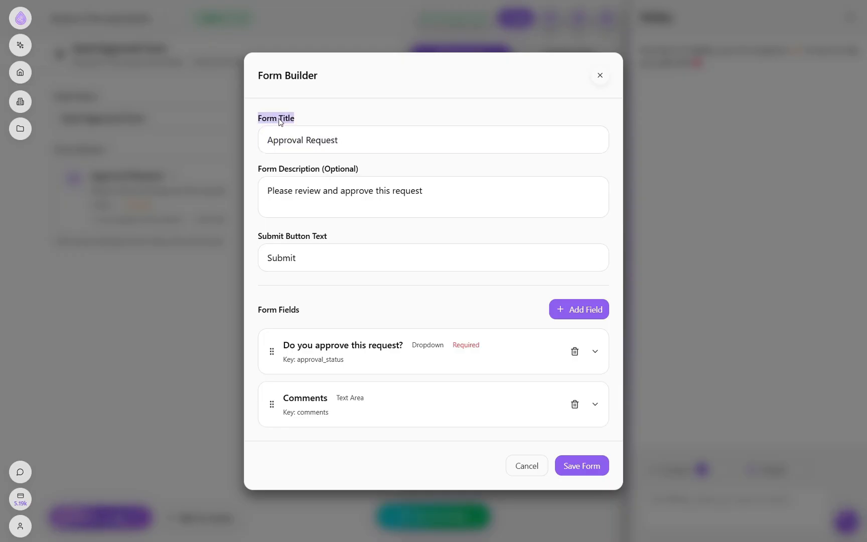
{"action": "left_click", "coordinate": [295, 170]}
{"action": "triple_click", "coordinate": [295, 171]}
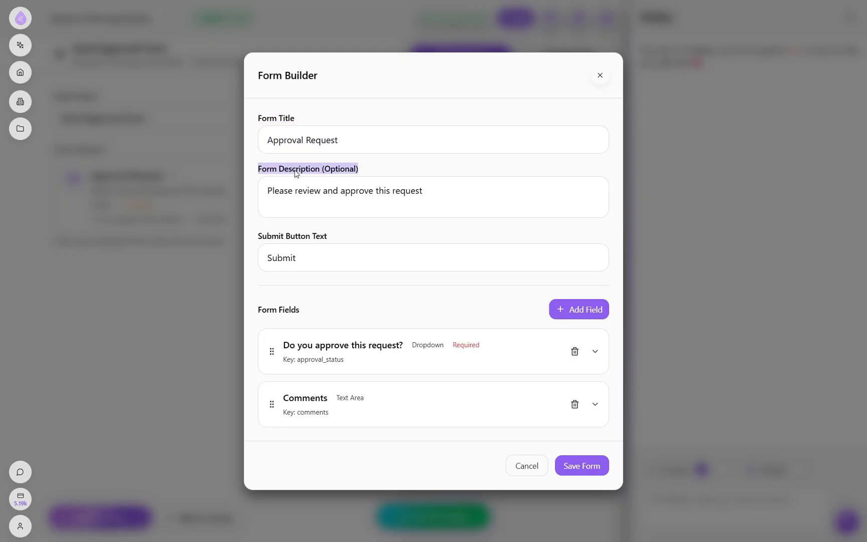
{"action": "left_click", "coordinate": [299, 242]}
{"action": "triple_click", "coordinate": [297, 235]}
{"action": "left_click", "coordinate": [300, 236]}
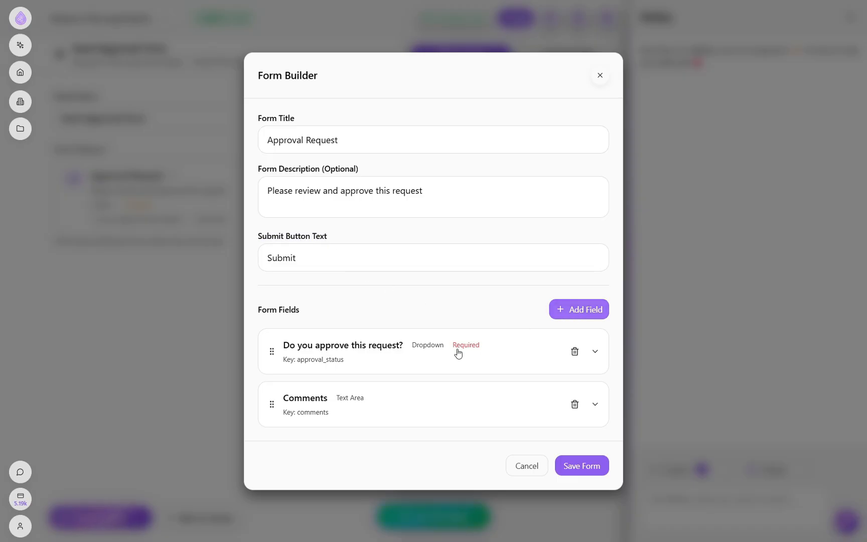
- Expand the approval question field and examine its label, available field types and dropdown options
{"action": "left_click", "coordinate": [344, 354]}
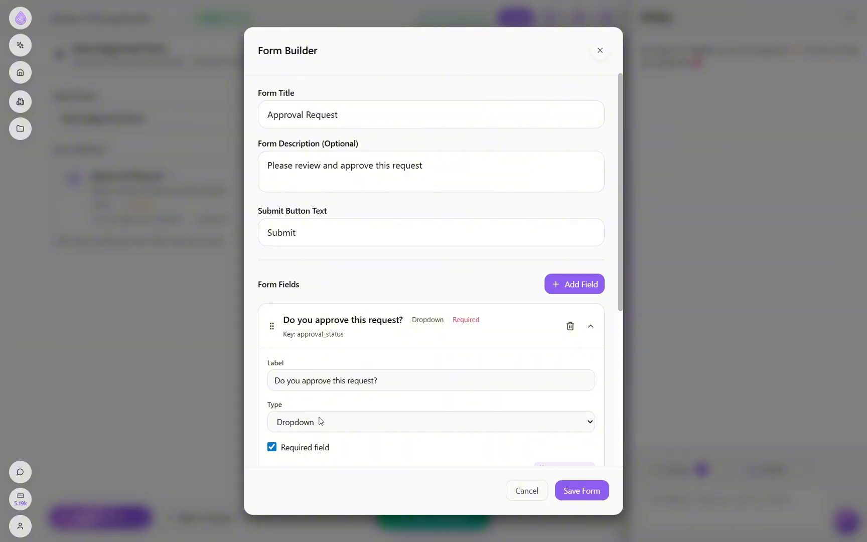
{"action": "scroll", "coordinate": [366, 415], "scroll_direction": "down", "scroll_amount": 5}
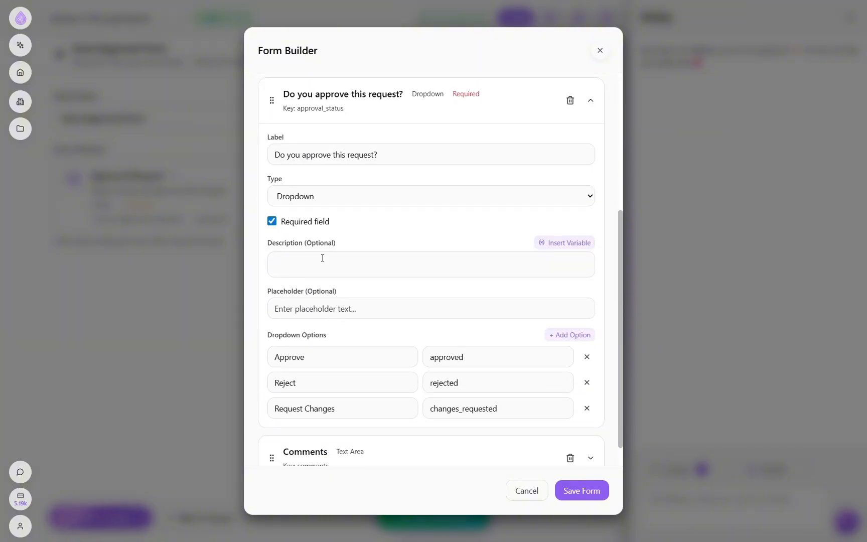
{"action": "left_click", "coordinate": [326, 198]}
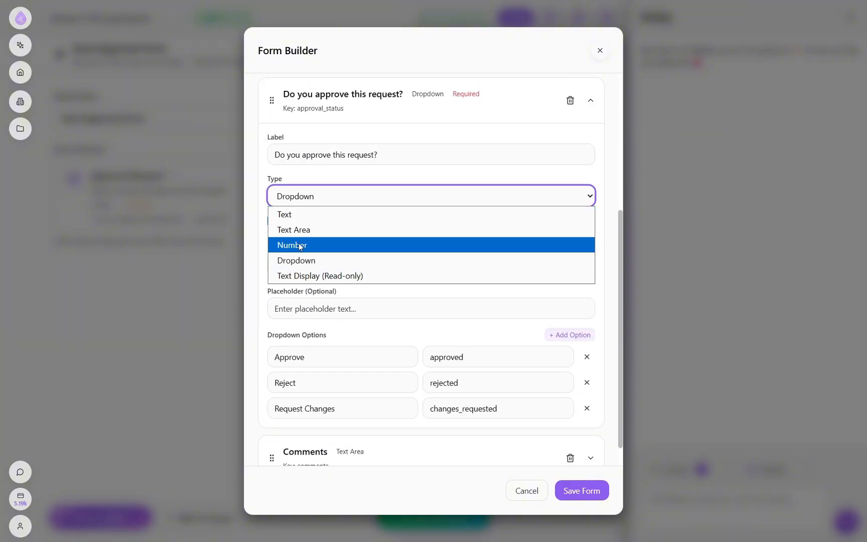
{"action": "left_click", "coordinate": [344, 197]}
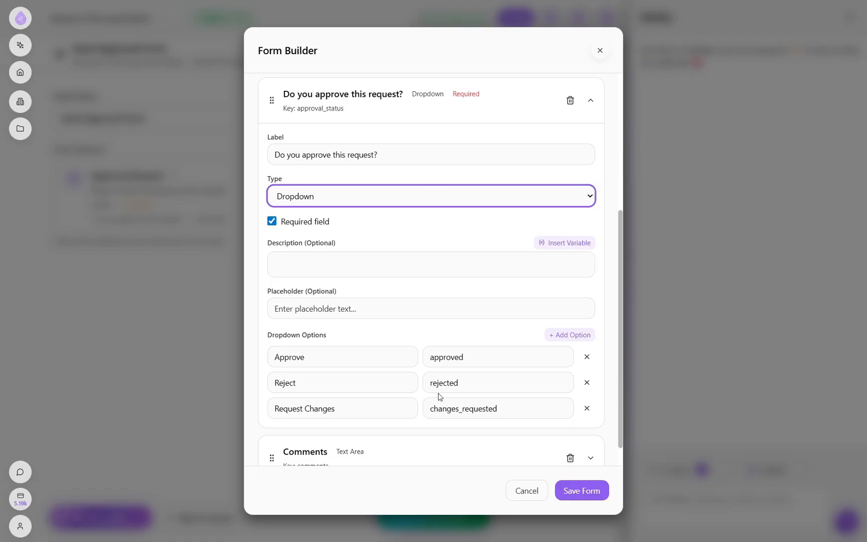
- Review the Comments field's settings, save the approval form and return to the workflow canvas
{"action": "scroll", "coordinate": [441, 405], "scroll_direction": "down", "scroll_amount": 1}
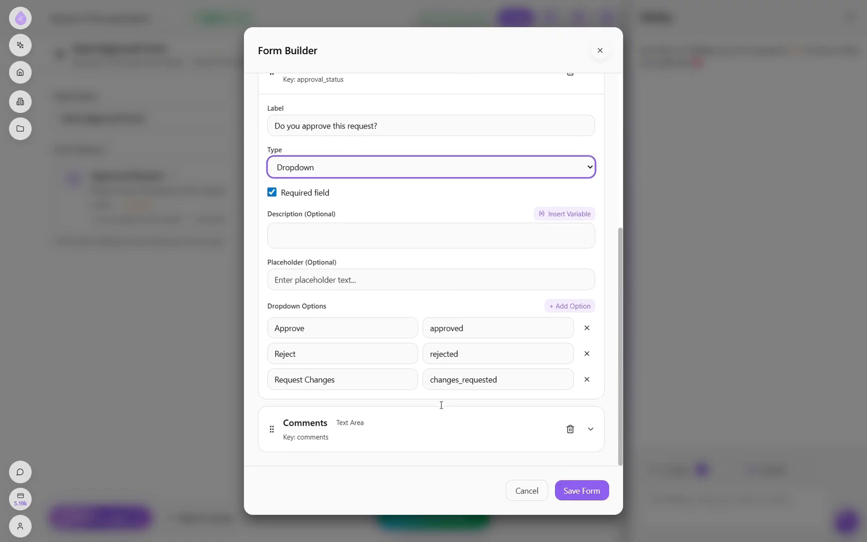
{"action": "left_click", "coordinate": [483, 437]}
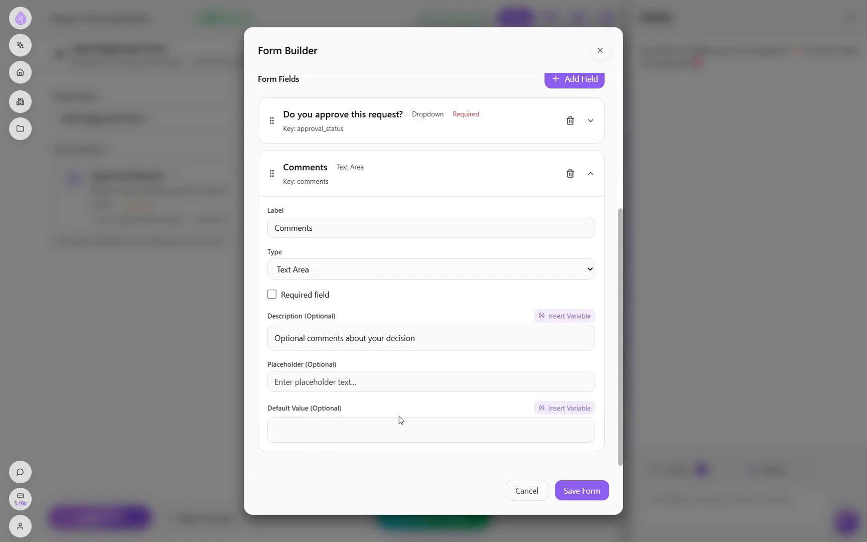
{"action": "left_click", "coordinate": [466, 176]}
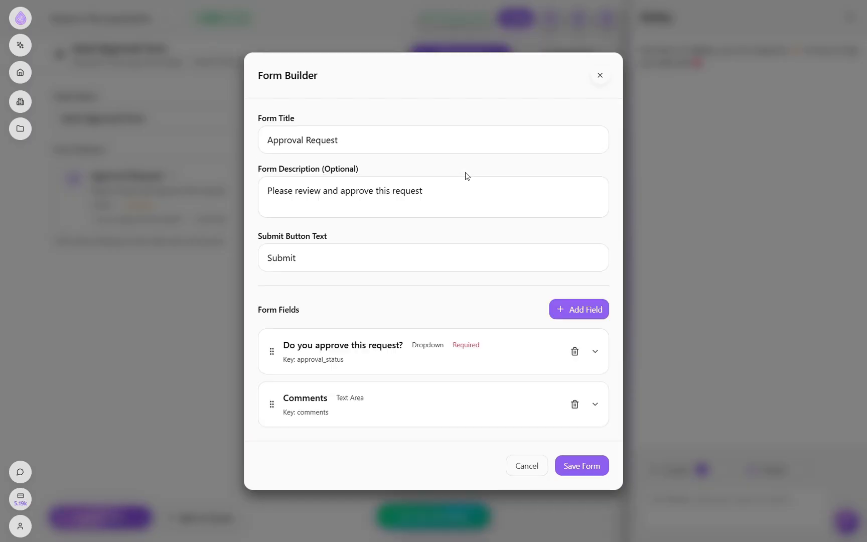
{"action": "left_click", "coordinate": [580, 467]}
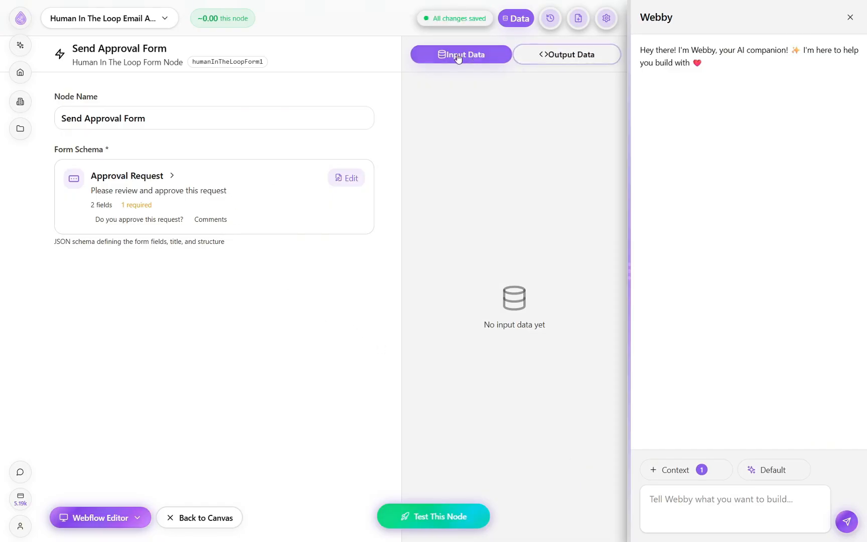
{"action": "left_click", "coordinate": [218, 517]}
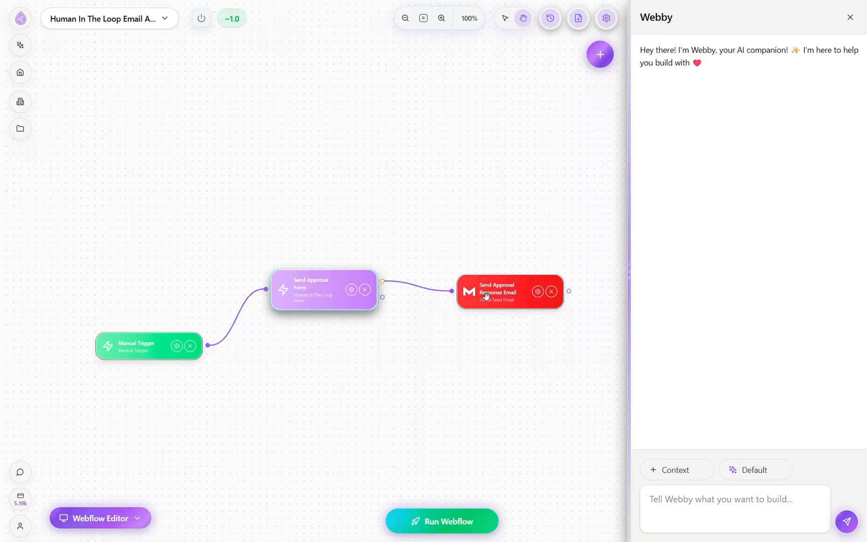
- Move the Send Approval Response Email node up so it sits higher than the Send Approval Form node
{"action": "left_click_drag", "start_coordinate": [486, 296], "coordinate": [487, 236]}
{"action": "left_click_drag", "start_coordinate": [446, 313], "coordinate": [401, 309]}
{"action": "left_click_drag", "start_coordinate": [420, 228], "coordinate": [419, 234]}
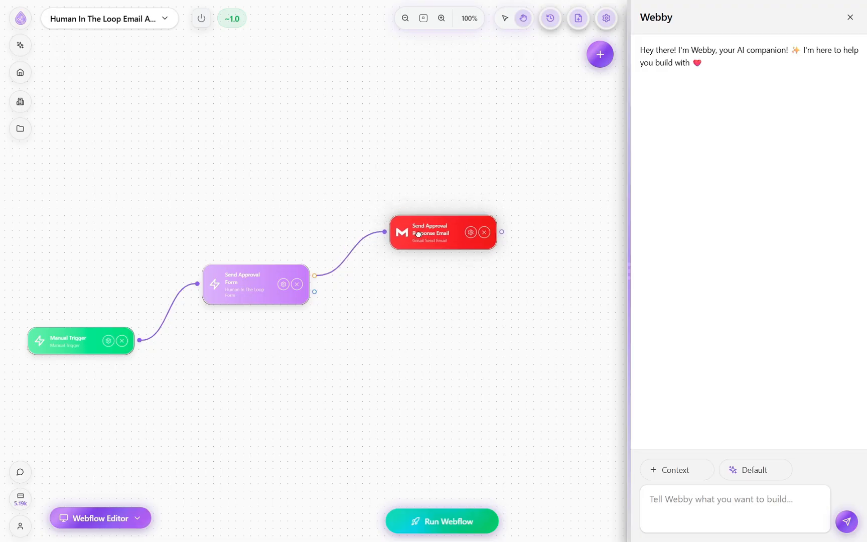
- Open the Send Approval Response Email node and examine how its body uses the form's approval_status and comments variables
{"action": "double_click", "coordinate": [418, 234]}
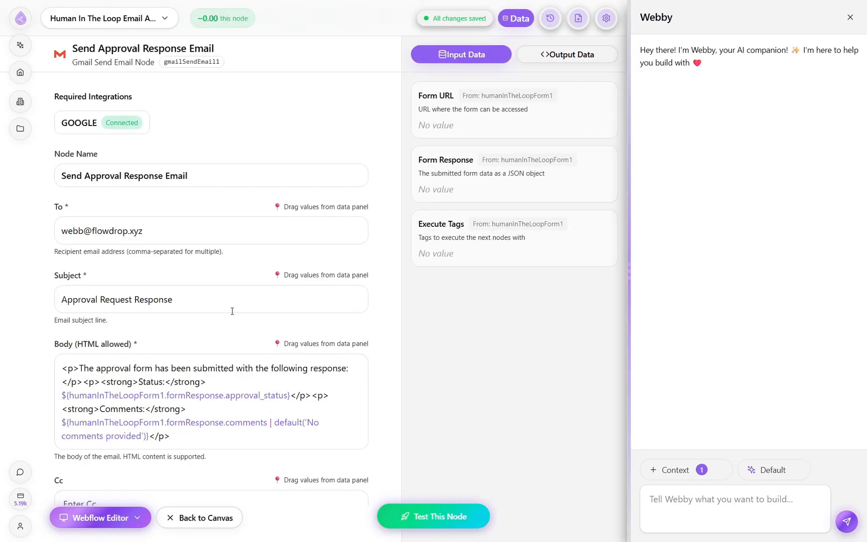
{"action": "scroll", "coordinate": [232, 311], "scroll_direction": "down", "scroll_amount": 2}
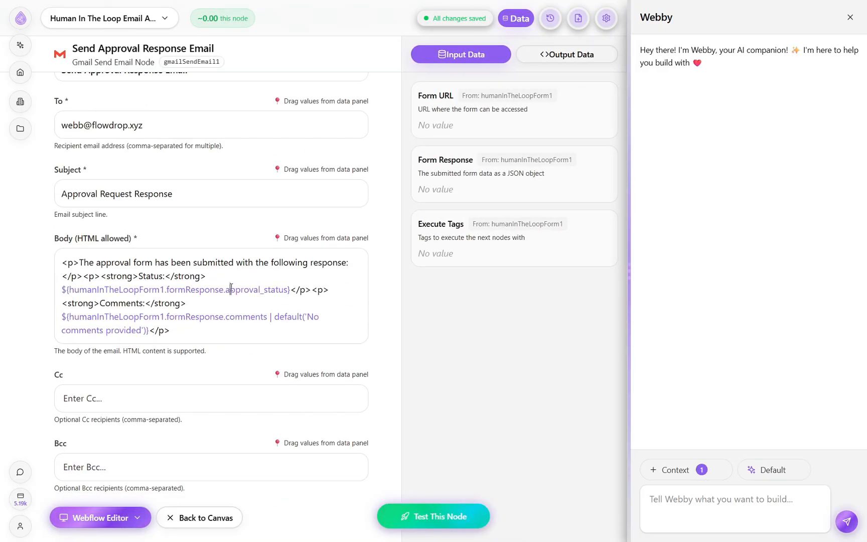
{"action": "left_click_drag", "start_coordinate": [290, 290], "coordinate": [51, 296]}
{"action": "left_click", "coordinate": [190, 308]}
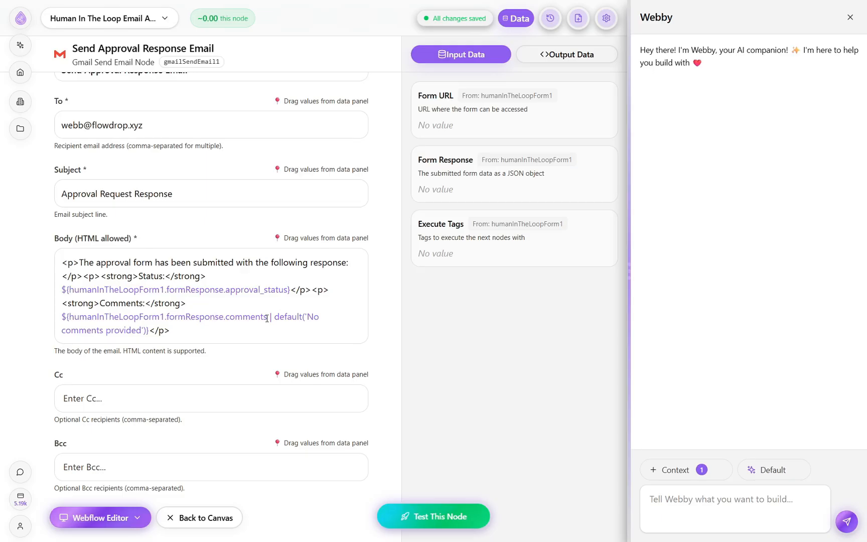
{"action": "left_click_drag", "start_coordinate": [267, 318], "coordinate": [227, 323]}
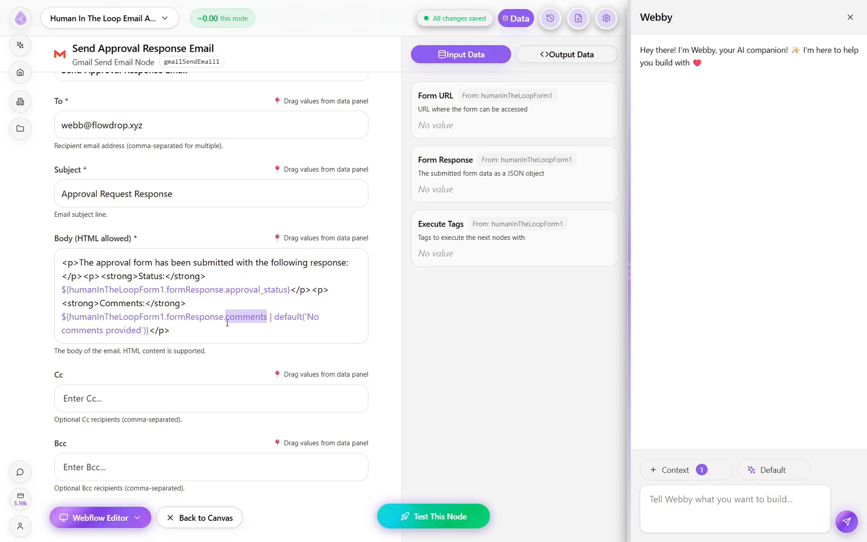
{"action": "left_click", "coordinate": [253, 328]}
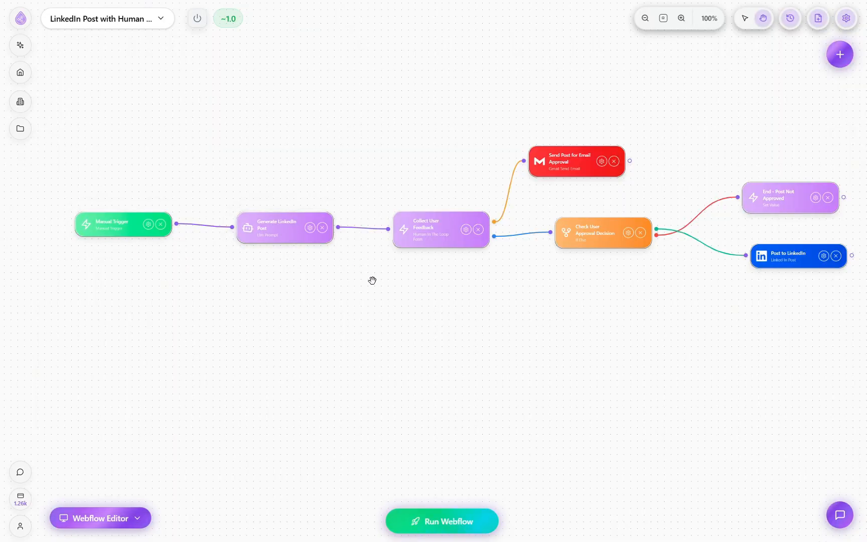
- Examine the LinkedIn post workflow from post generation through feedback form and email approval to the decision's posting and not-approved branches
{"action": "left_click_drag", "start_coordinate": [372, 280], "coordinate": [309, 284]}
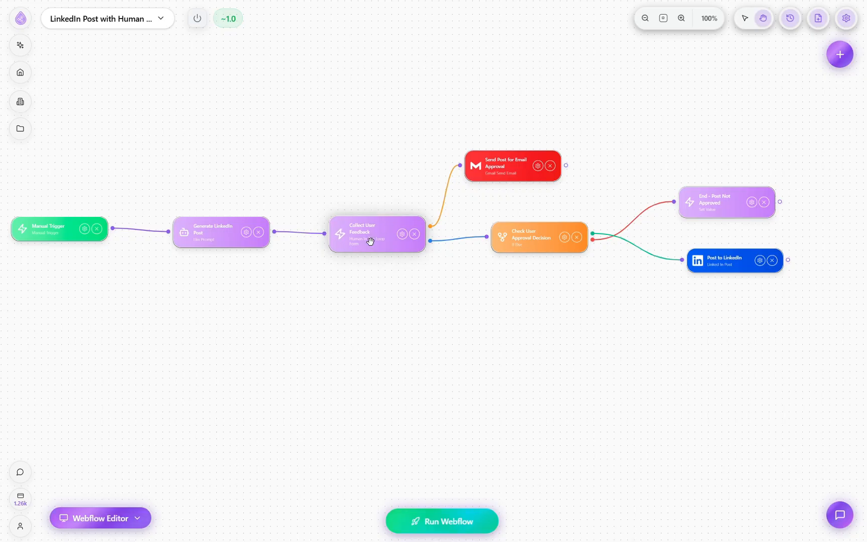
{"action": "left_click_drag", "start_coordinate": [441, 277], "coordinate": [408, 302]}
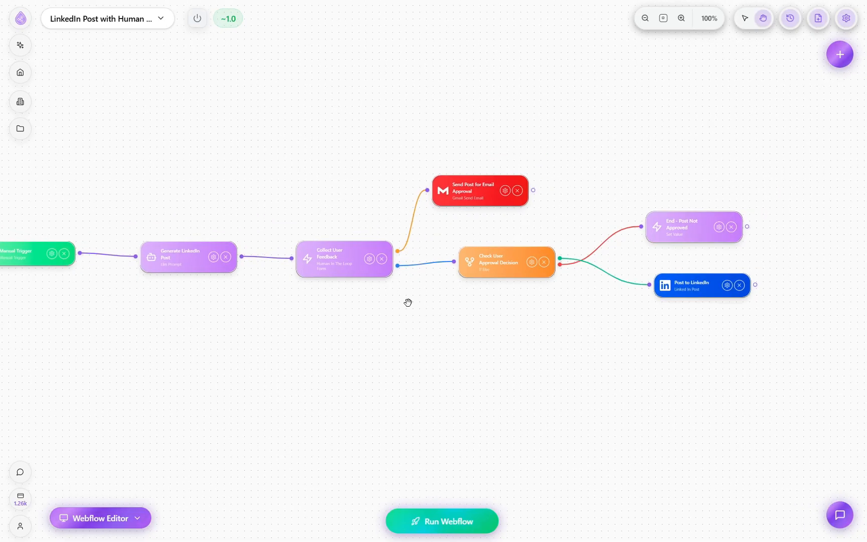
{"action": "scroll", "coordinate": [396, 246], "scroll_direction": "up", "scroll_amount": 1}
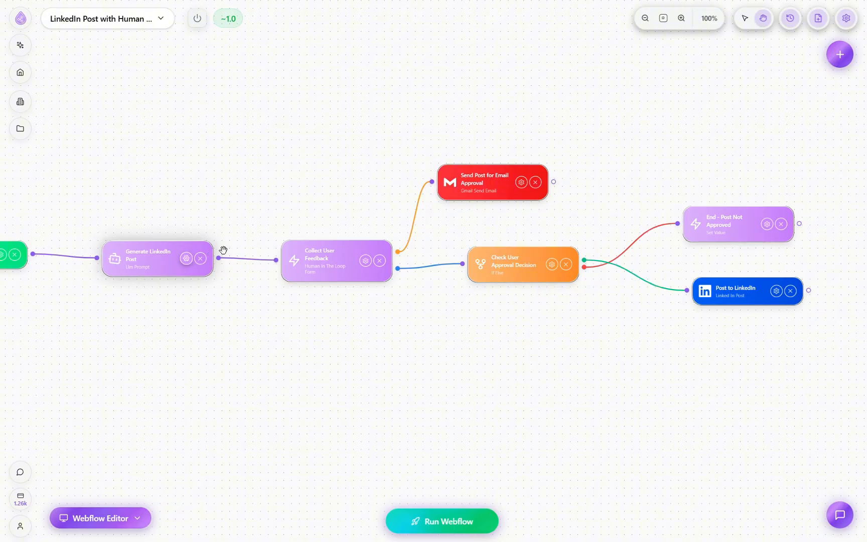
{"action": "scroll", "coordinate": [407, 258], "scroll_direction": "up", "scroll_amount": 2}
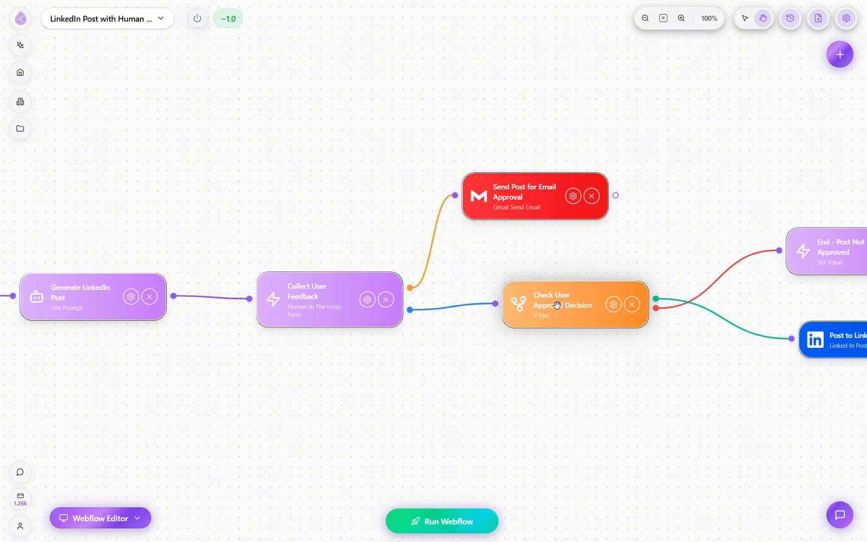
{"action": "left_click_drag", "start_coordinate": [630, 358], "coordinate": [452, 355]}
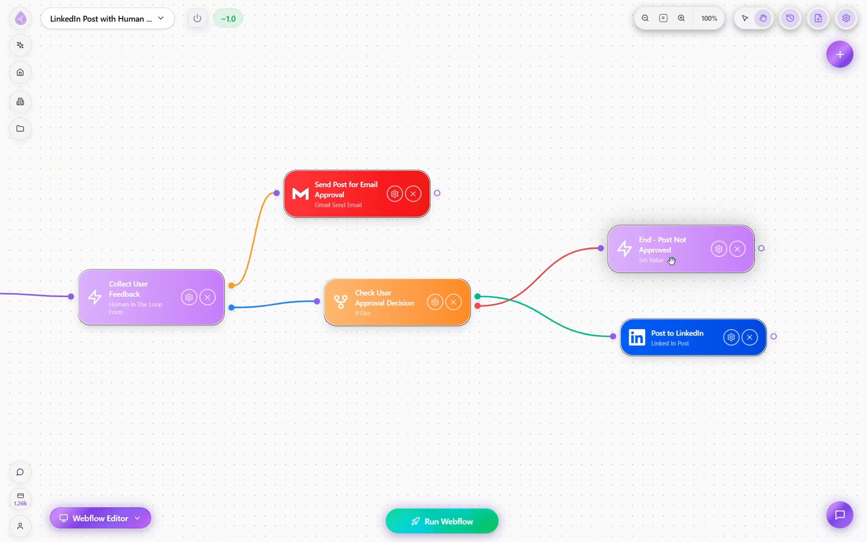
{"action": "scroll", "coordinate": [661, 263], "scroll_direction": "down", "scroll_amount": 3}
{"action": "left_click_drag", "start_coordinate": [525, 317], "coordinate": [616, 248]}
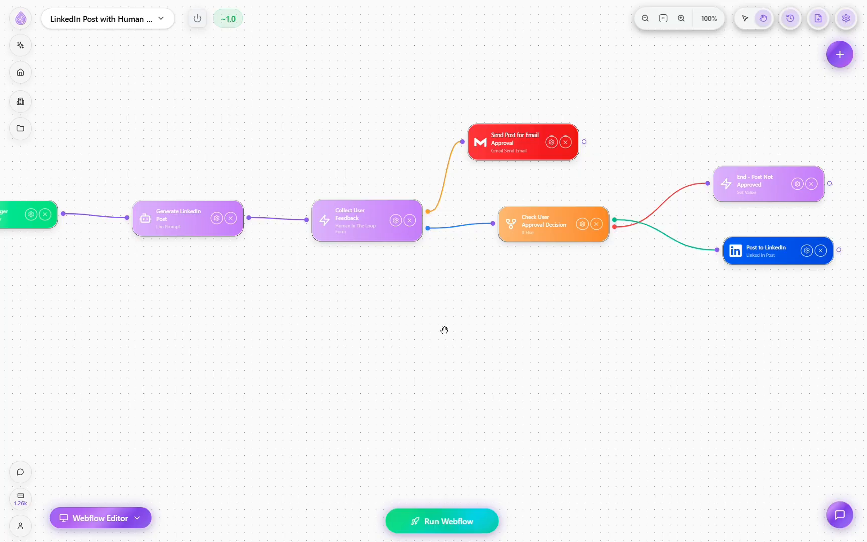
{"action": "scroll", "coordinate": [427, 327], "scroll_direction": "up", "scroll_amount": 3}
{"action": "left_click_drag", "start_coordinate": [409, 275], "coordinate": [481, 346]}
{"action": "left_click_drag", "start_coordinate": [472, 298], "coordinate": [515, 330]}
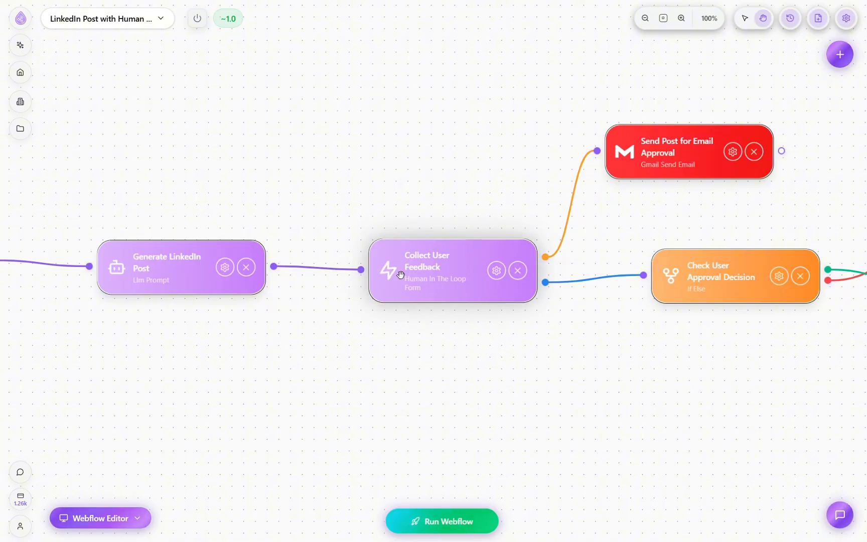
{"action": "scroll", "coordinate": [528, 319], "scroll_direction": "down", "scroll_amount": 2}
{"action": "left_click_drag", "start_coordinate": [540, 339], "coordinate": [445, 297]}
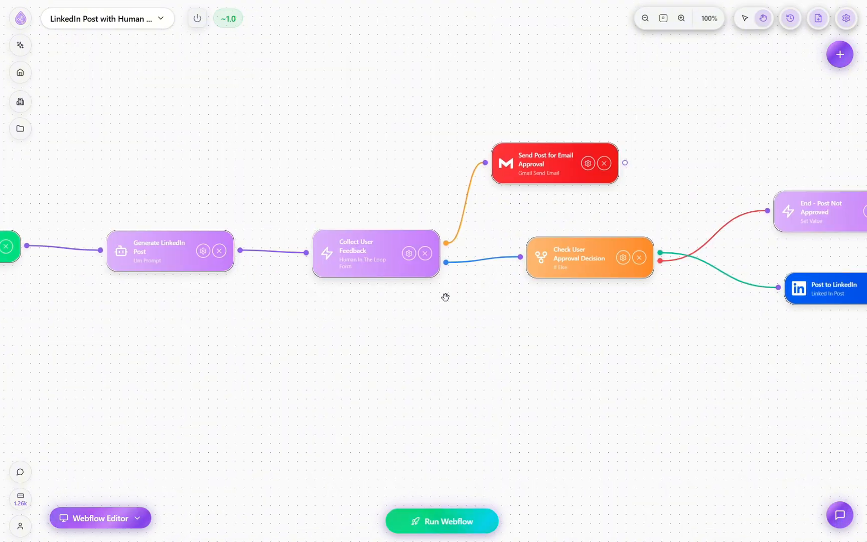
{"action": "scroll", "coordinate": [478, 220], "scroll_direction": "down", "scroll_amount": 2}
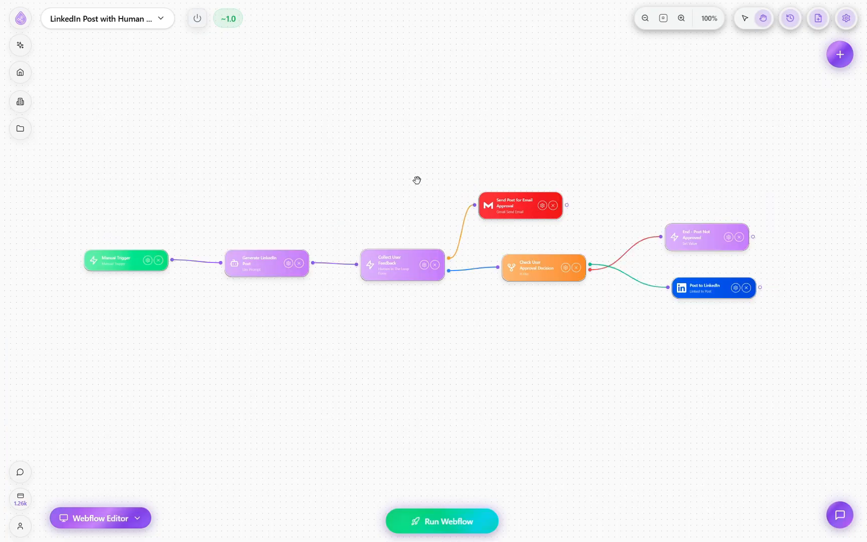